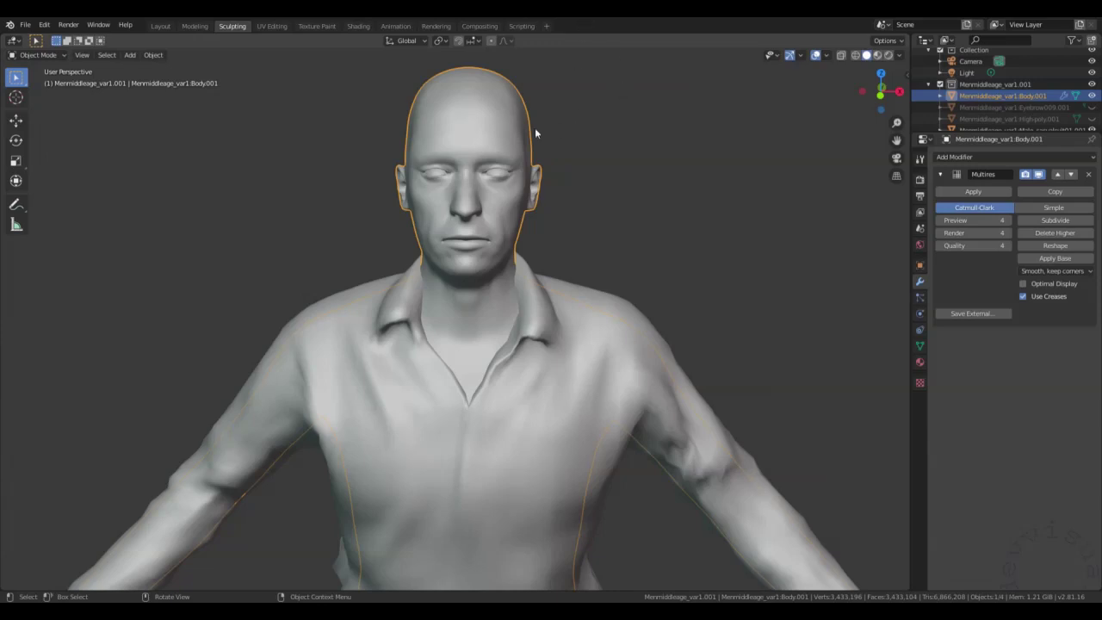
# Show the Poren_1 brush texture (SW_Pores_01.png, 256 x 256) and its preview in Texture Properties
pyautogui.moveTo(646, 168)
pyautogui.mouseDown(button='middle')
pyautogui.moveTo(639, 185)
pyautogui.moveTo(646, 174)
pyautogui.mouseUp(button='middle')
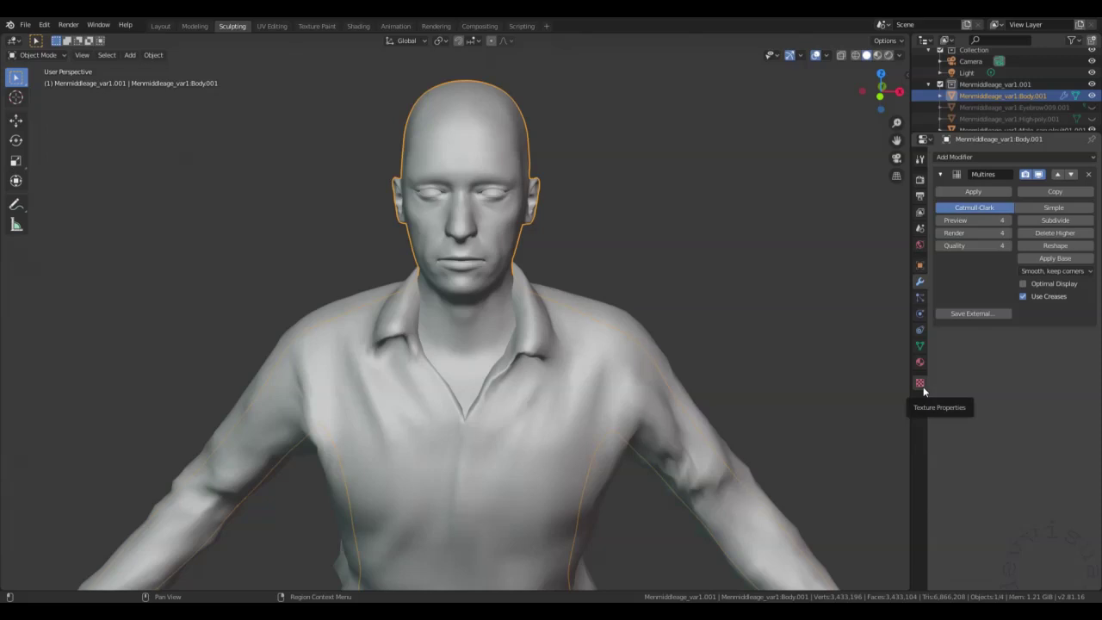
pyautogui.click(921, 385)
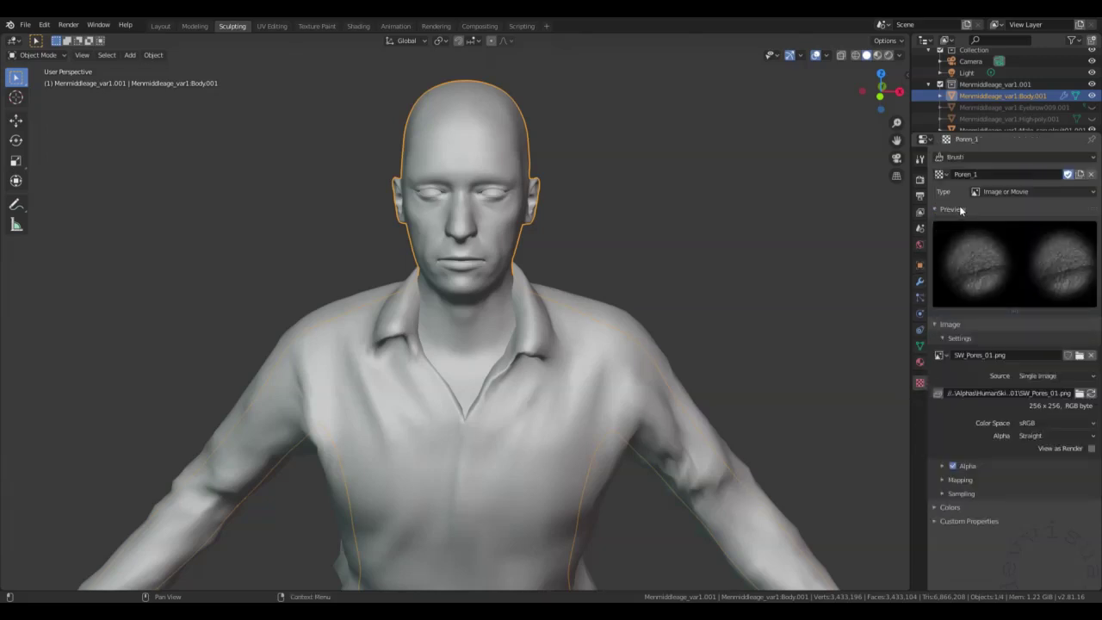
pyautogui.click(941, 175)
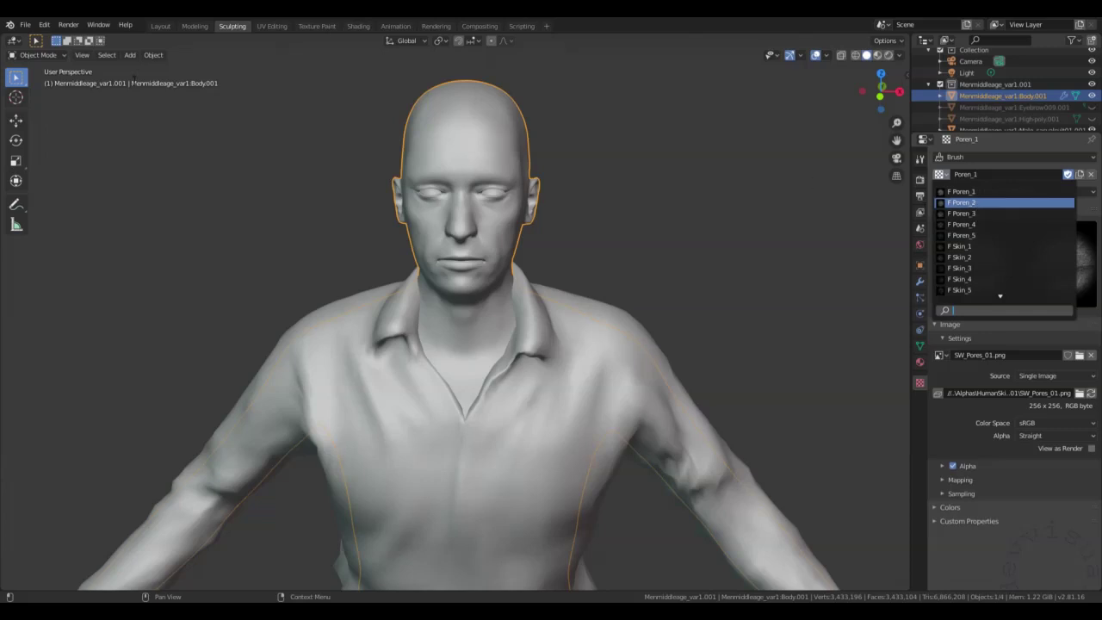
pyautogui.click(56, 55)
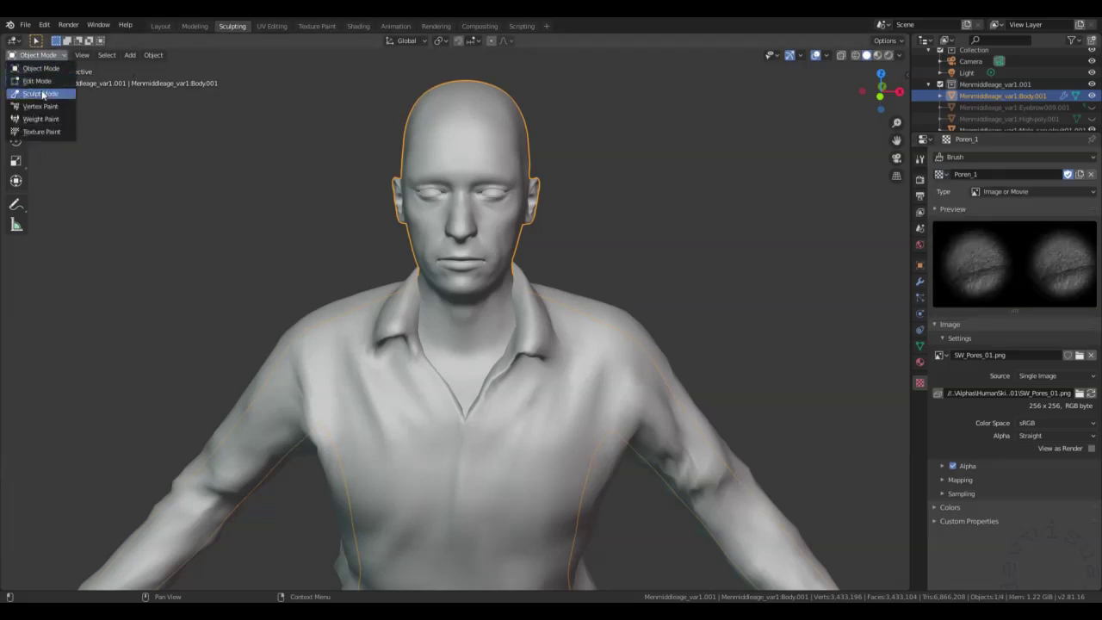
# Enter Sculpt Mode on Body.001, check the Multires modifier, and keep the Pores brush
pyautogui.click(42, 95)
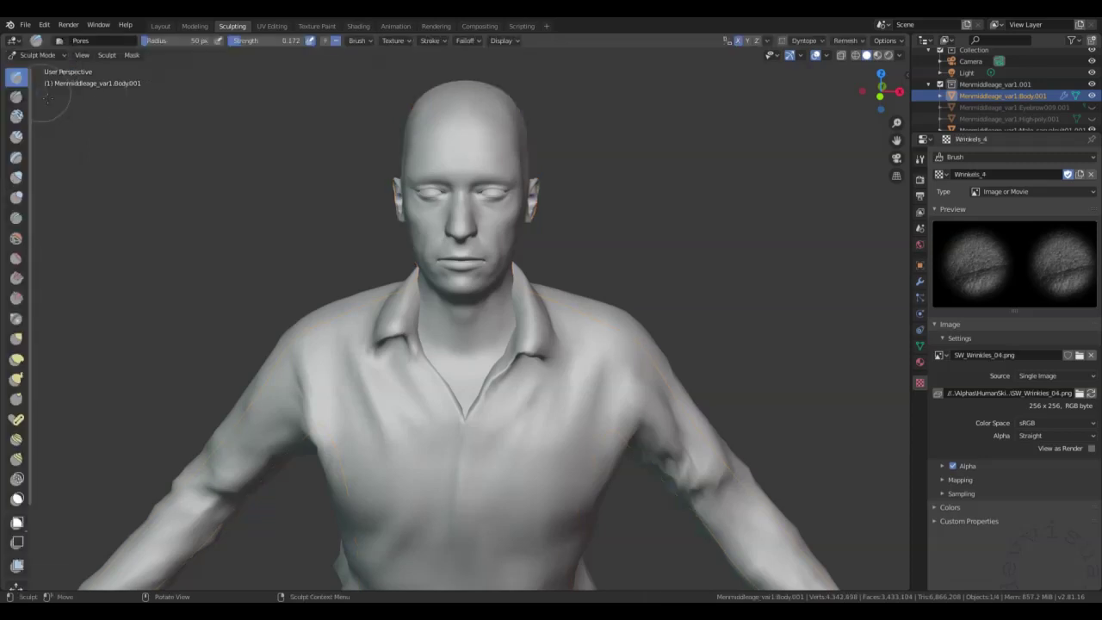
pyautogui.click(920, 282)
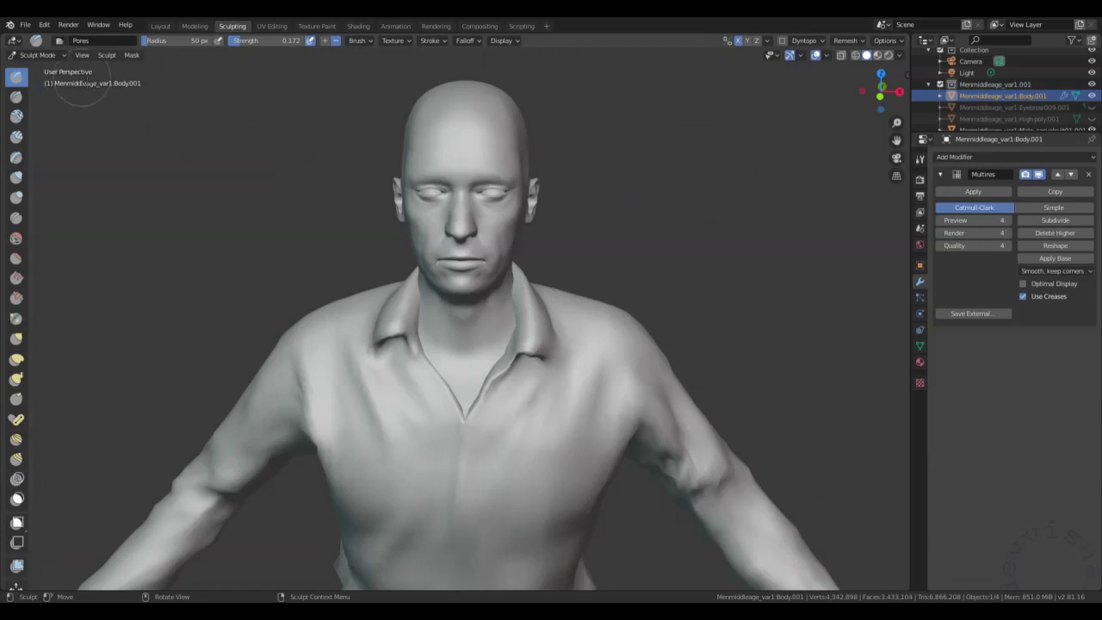
pyautogui.click(59, 41)
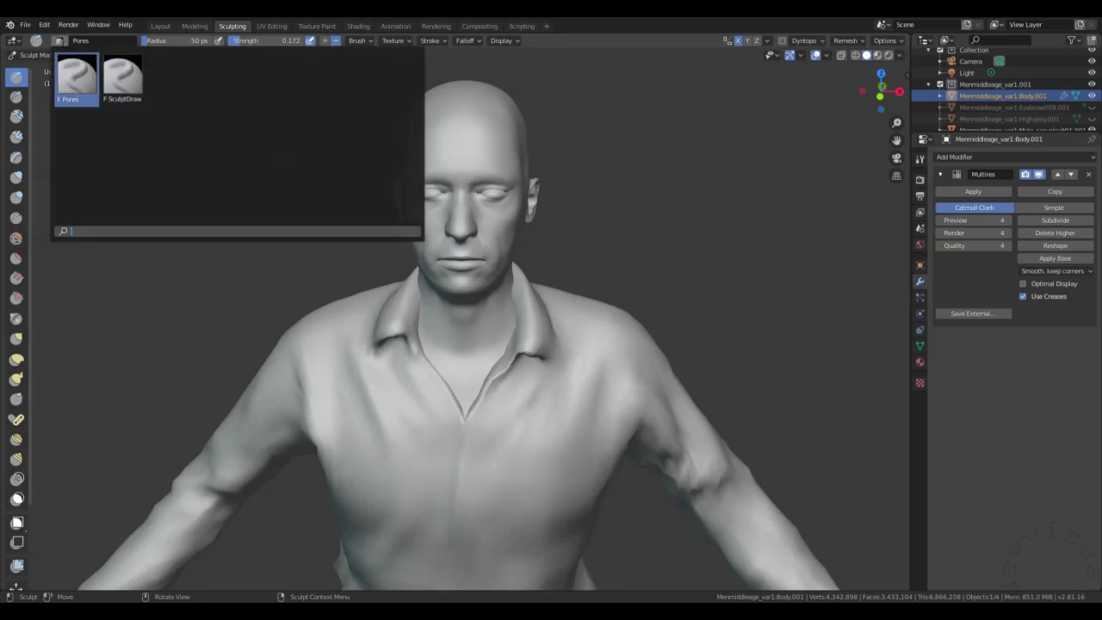
pyautogui.click(59, 41)
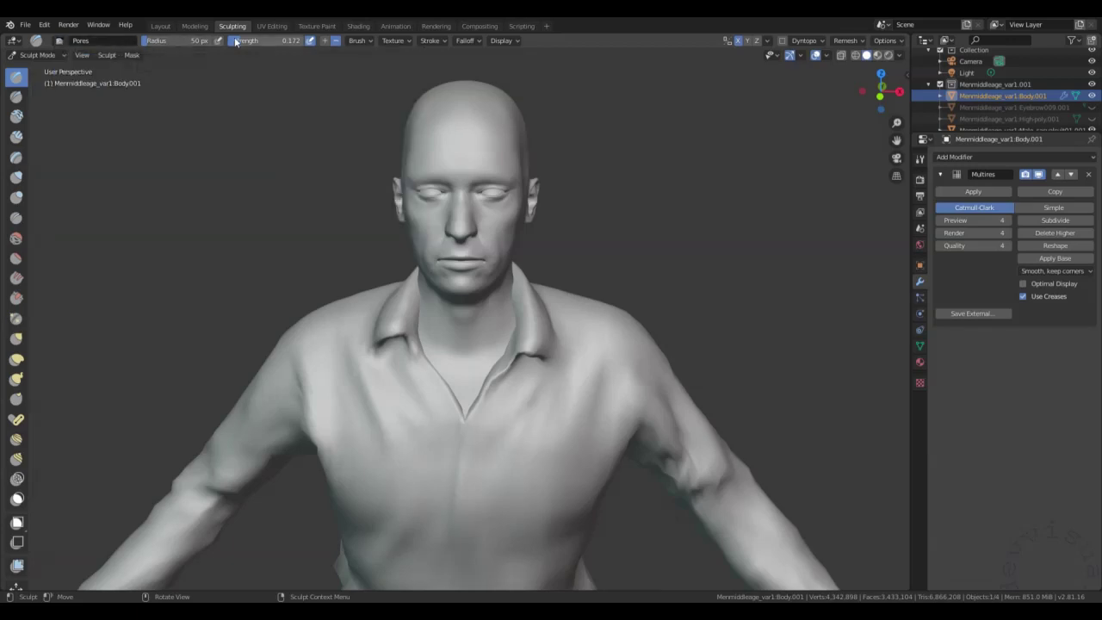
# Review the Wrinkels_4 brush texture mapping, leaving it on View Plane
pyautogui.click(401, 42)
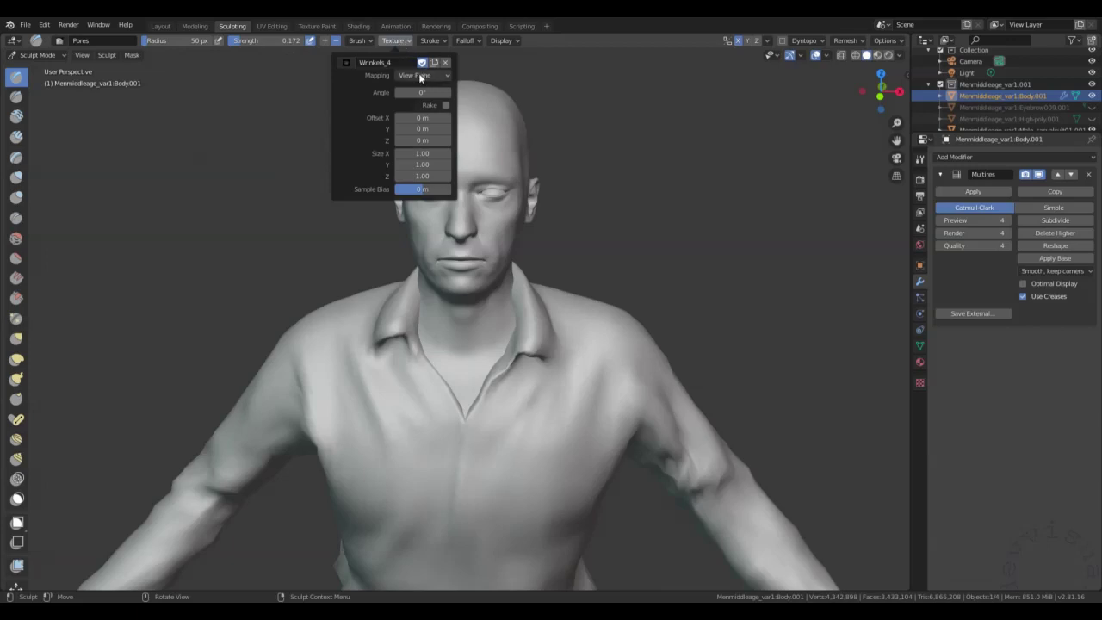
pyautogui.click(421, 75)
pyautogui.click(431, 41)
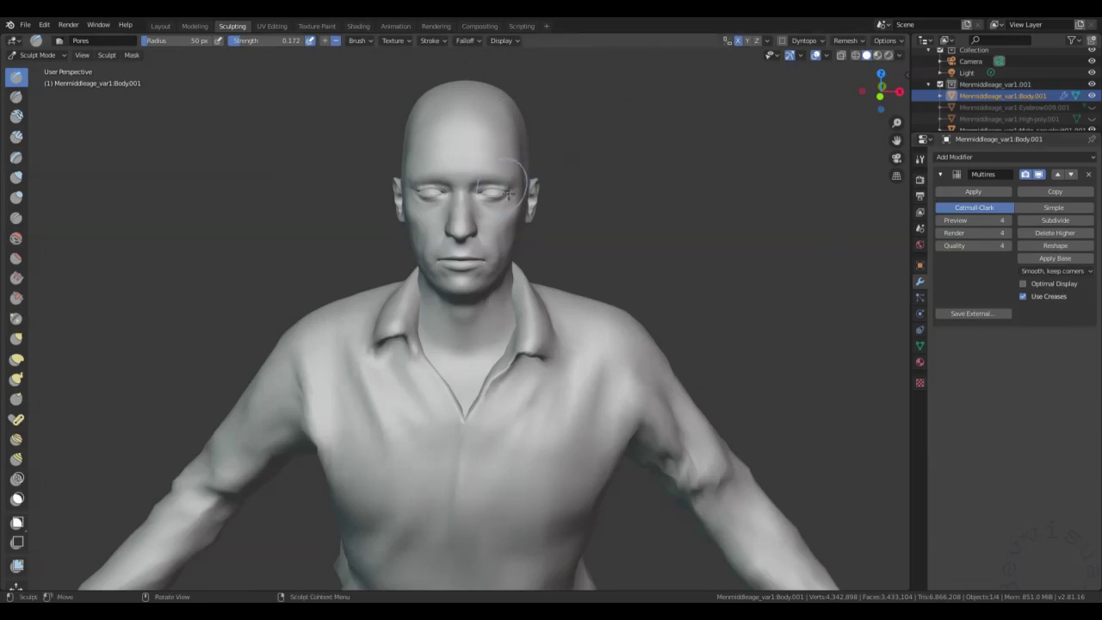
# Show the Wrinkels_4 (SW_Wrinkles_04.png) texture settings and turn the head to a frontal view
pyautogui.click(920, 382)
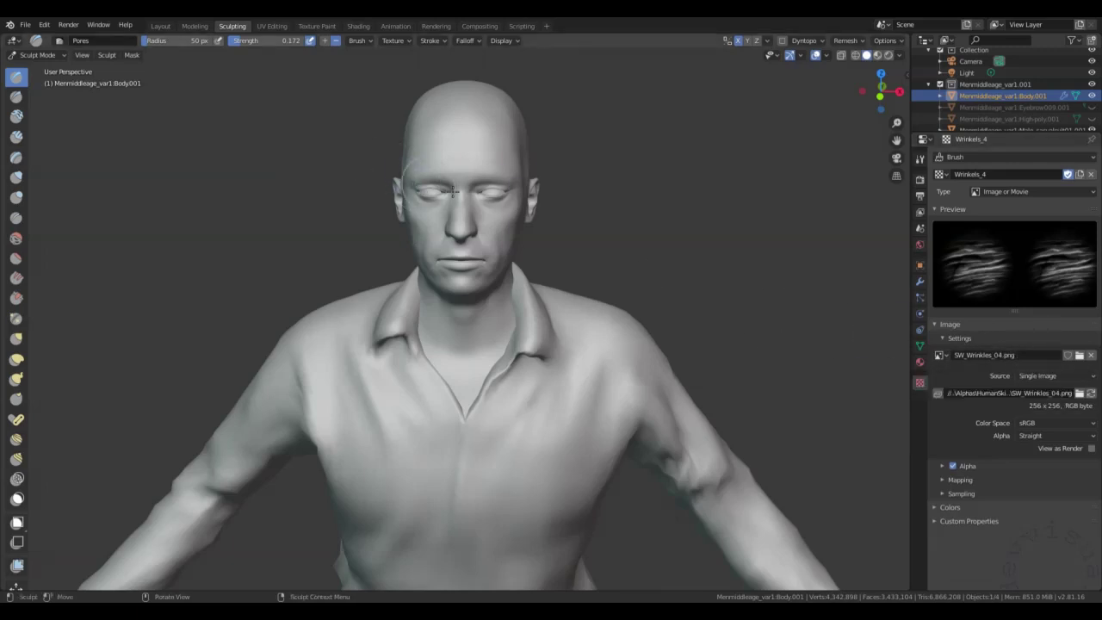
pyautogui.scroll(4, 496, 215)
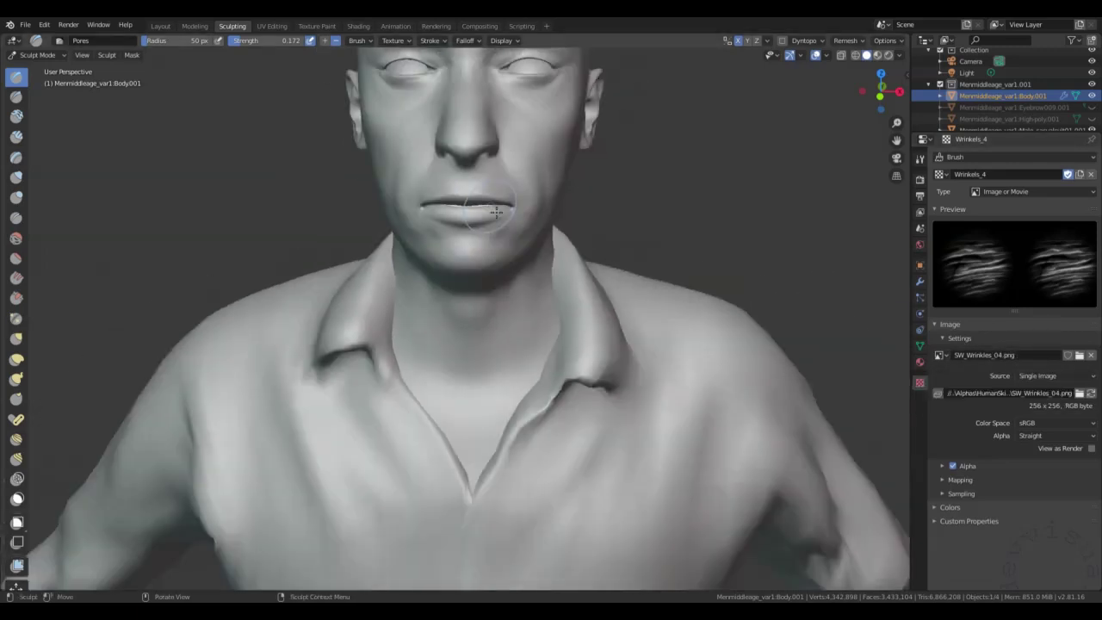
pyautogui.moveTo(526, 112)
pyautogui.mouseDown(button='middle')
pyautogui.moveTo(519, 177)
pyautogui.moveTo(544, 168)
pyautogui.mouseUp(button='middle')
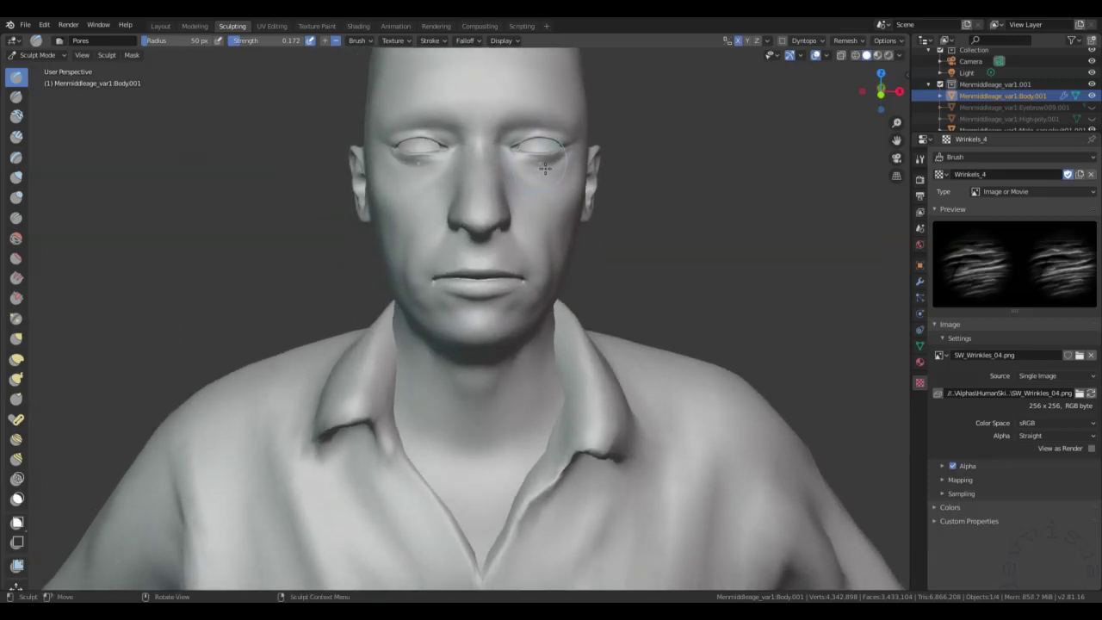
pyautogui.moveTo(573, 177); pyautogui.dragTo(530, 172, button='middle')
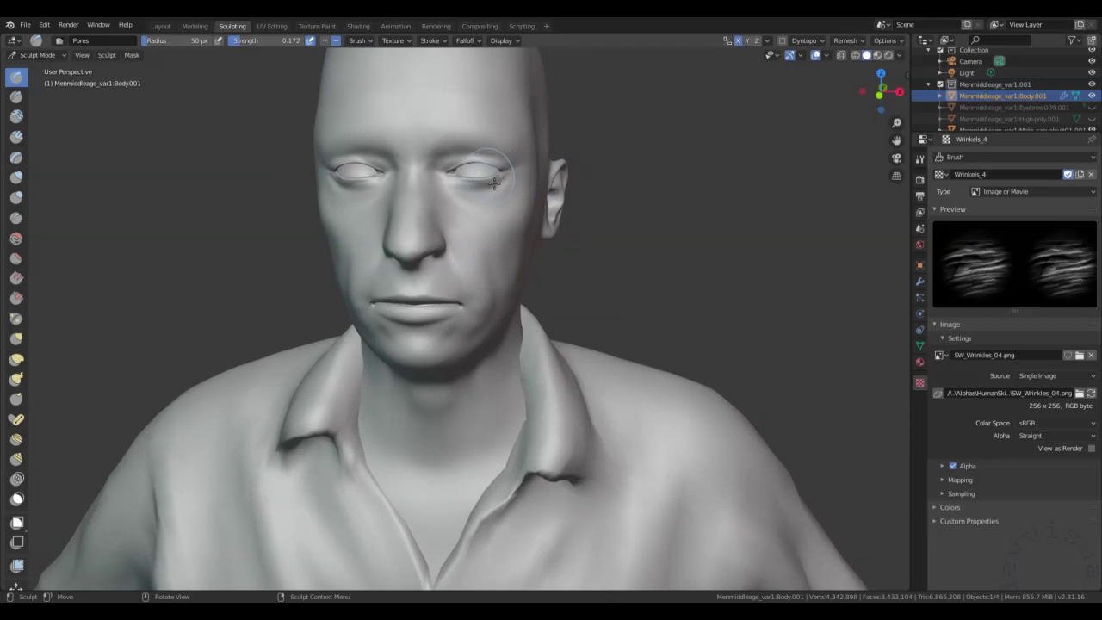
# Zoom in close on the eyes for detailing
pyautogui.scroll(2, 484, 189)
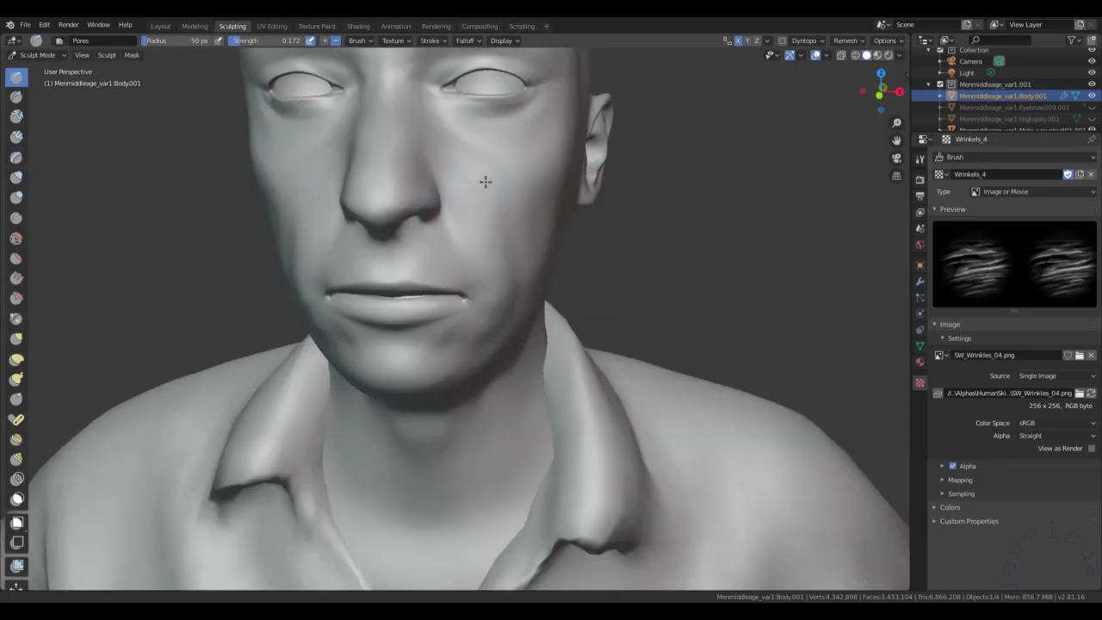
pyautogui.keyDown('shift'); pyautogui.scroll(3, 487, 202); pyautogui.keyUp('shift')
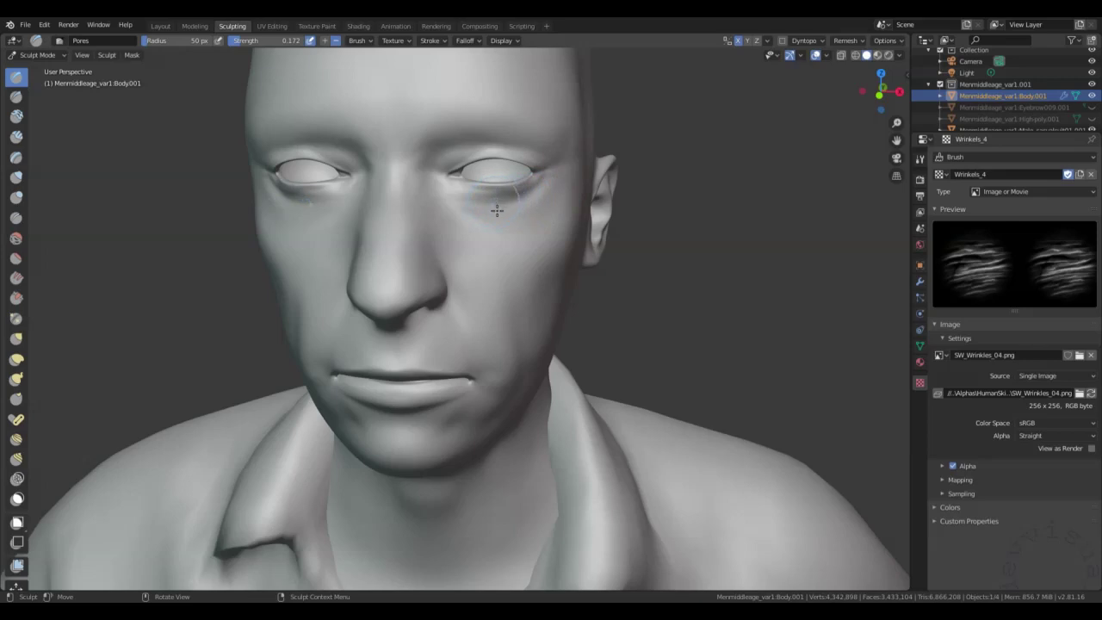
pyautogui.scroll(5, 497, 211)
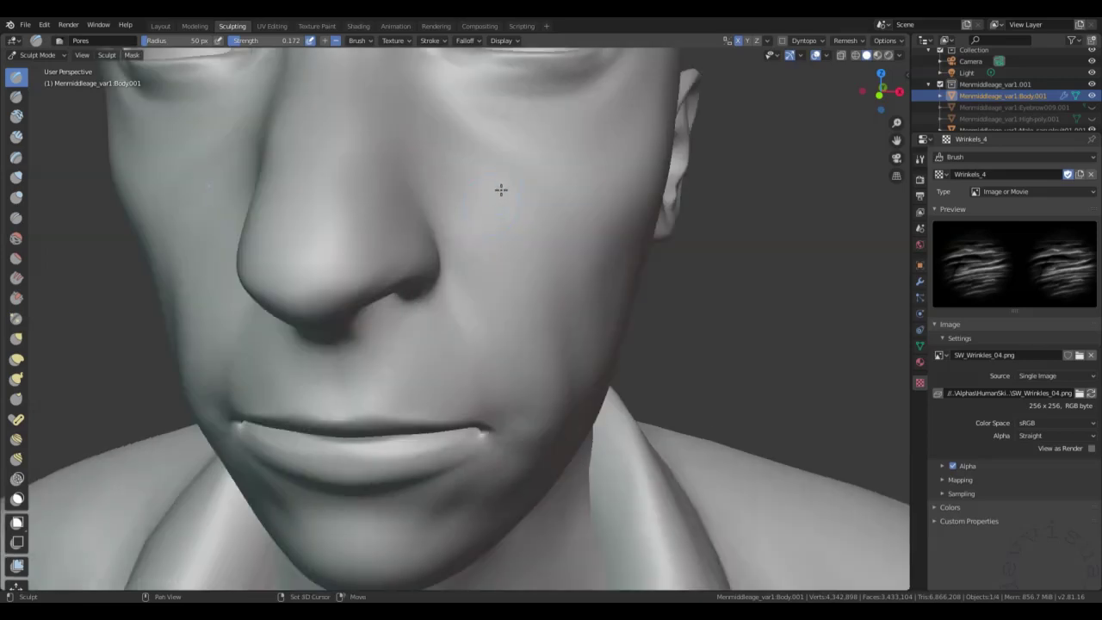
pyautogui.keyDown('shift'); pyautogui.scroll(3, 497, 211); pyautogui.keyUp('shift')
pyautogui.scroll(1, 495, 216)
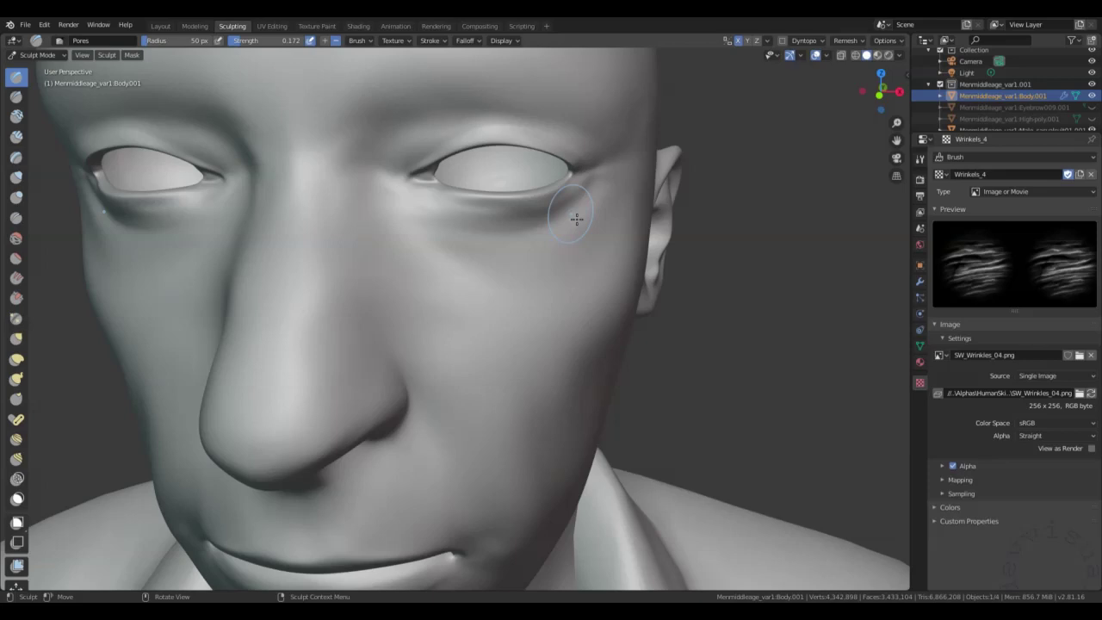
pyautogui.click(942, 175)
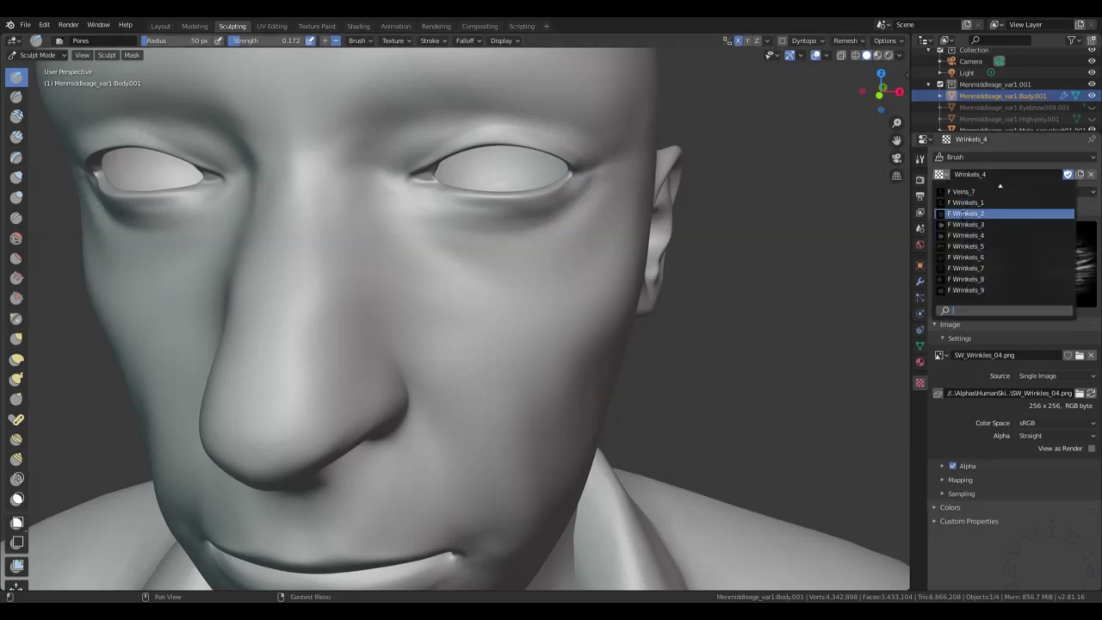
# Switch the brush texture from Wrinkels_2 to Wrinkels_1 and begin sculpting under the right eye
pyautogui.click(956, 214)
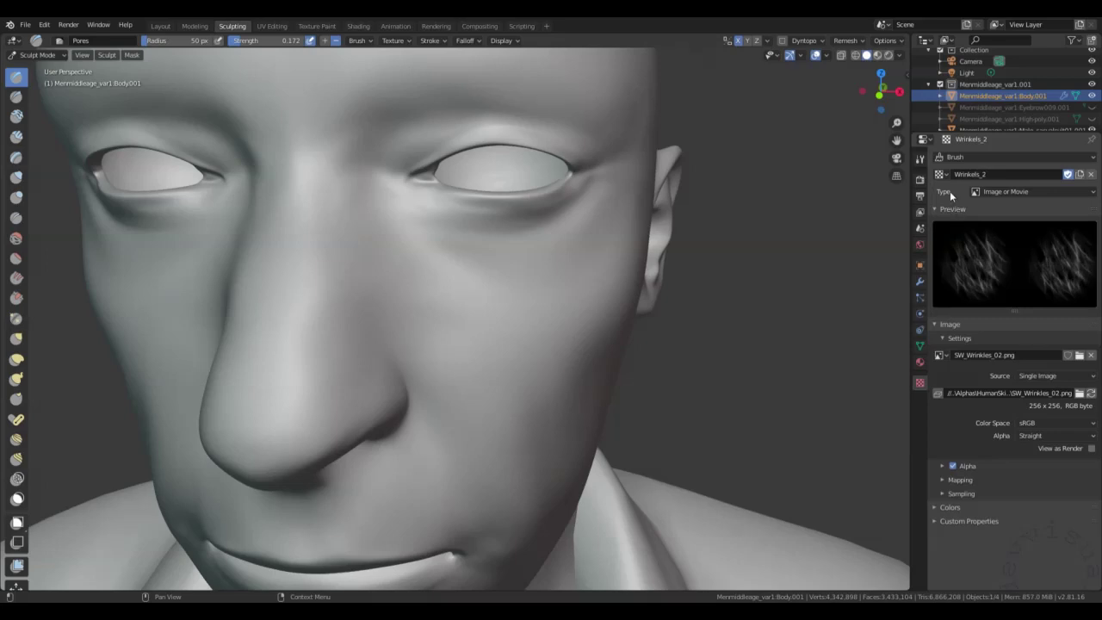
pyautogui.click(942, 176)
pyautogui.click(954, 204)
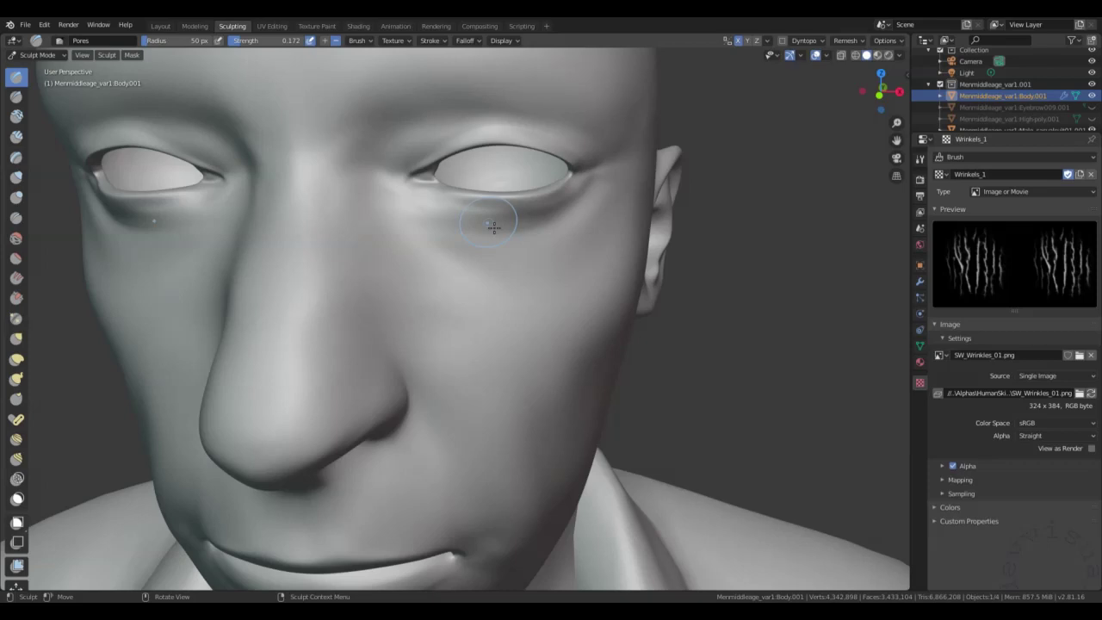
pyautogui.moveTo(494, 226)
pyautogui.mouseDown()
pyautogui.moveTo(502, 247)
pyautogui.moveTo(442, 212)
pyautogui.mouseUp()
# Stamp mirrored Wrinkels_1 wrinkles under both eyes, then undo the last stroke
pyautogui.moveTo(473, 225)
pyautogui.mouseDown()
pyautogui.moveTo(529, 226)
pyautogui.moveTo(517, 234)
pyautogui.moveTo(523, 224)
pyautogui.mouseUp()
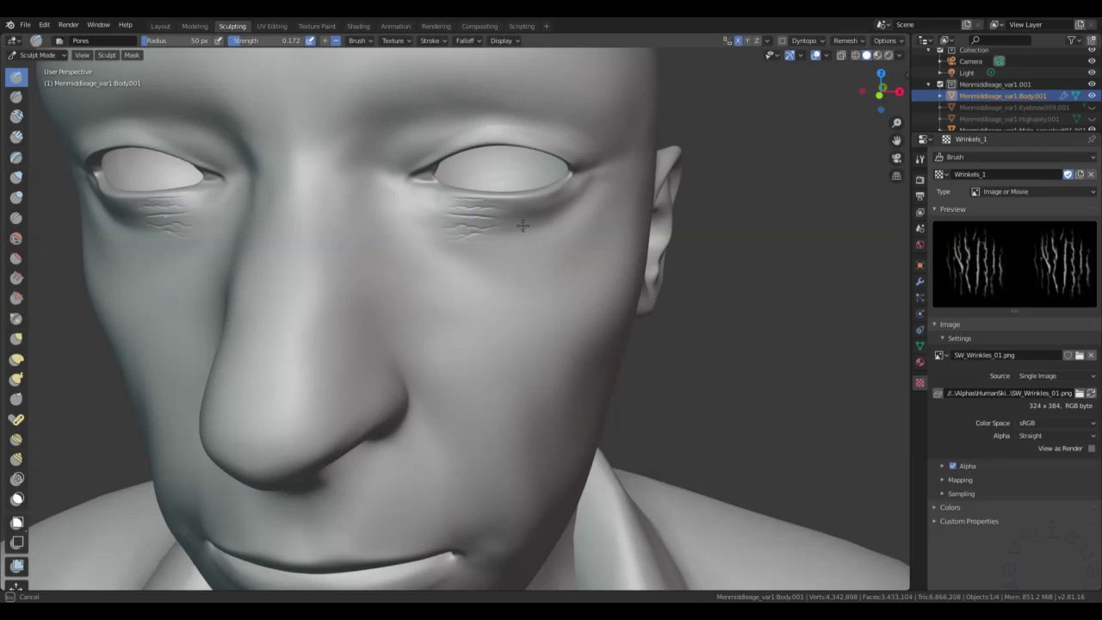
pyautogui.moveTo(522, 225); pyautogui.dragTo(503, 226)
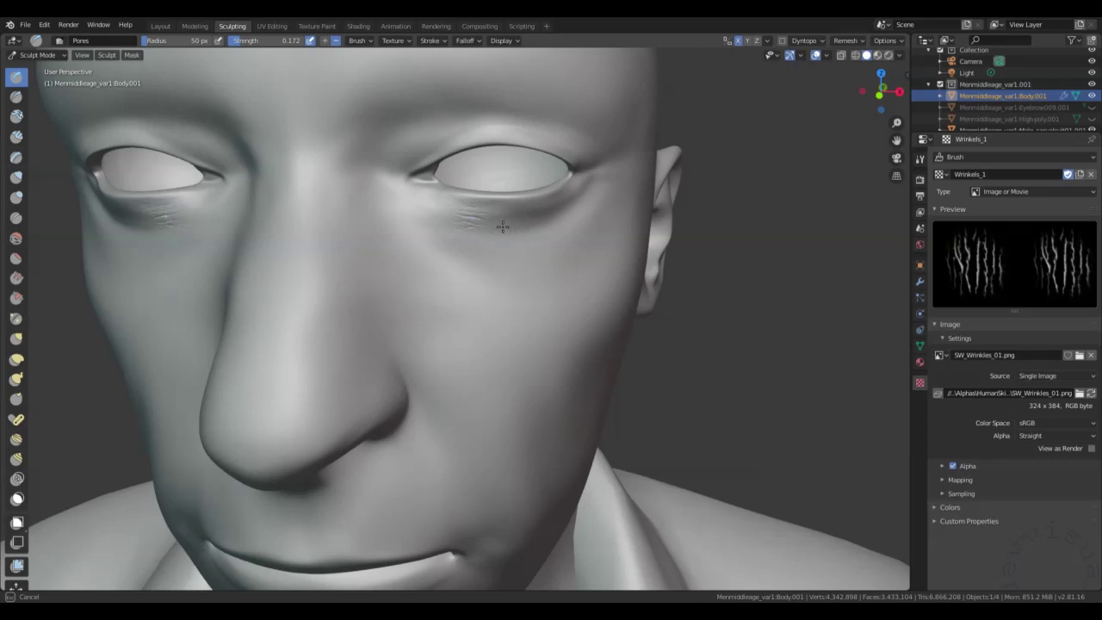
pyautogui.moveTo(503, 227)
pyautogui.mouseDown()
pyautogui.moveTo(612, 220)
pyautogui.moveTo(547, 247)
pyautogui.moveTo(550, 225)
pyautogui.mouseUp()
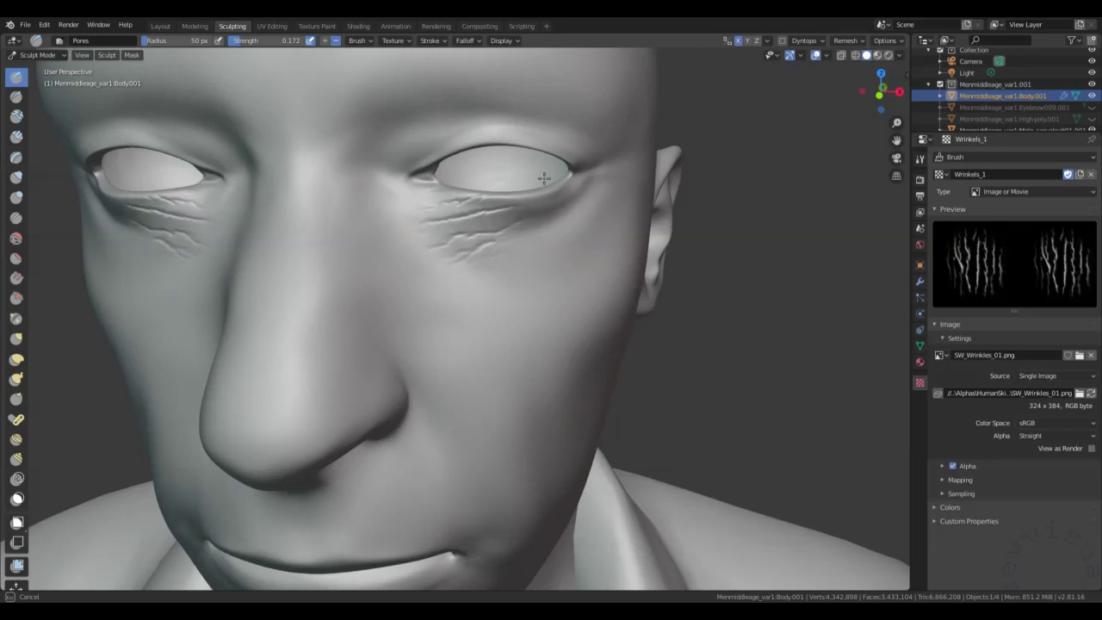
pyautogui.moveTo(550, 225)
pyautogui.mouseDown()
pyautogui.moveTo(500, 284)
pyautogui.moveTo(490, 167)
pyautogui.moveTo(537, 184)
pyautogui.moveTo(531, 266)
pyautogui.moveTo(488, 161)
pyautogui.moveTo(589, 211)
pyautogui.moveTo(509, 225)
pyautogui.mouseUp()
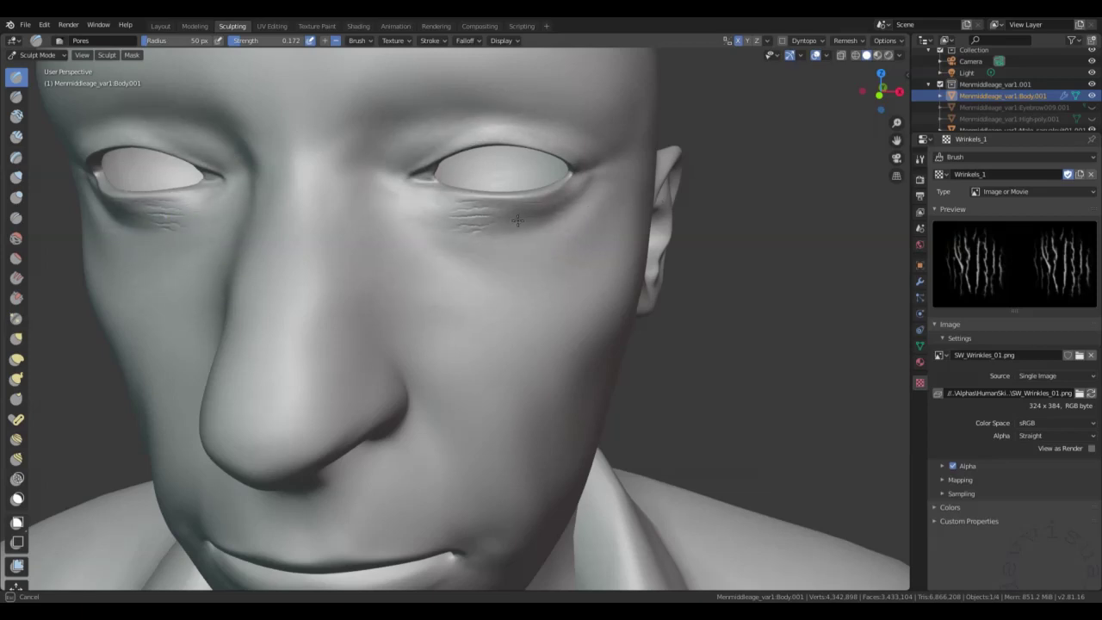
pyautogui.moveTo(509, 225); pyautogui.dragTo(513, 223)
pyautogui.hotkey('ctrl', 'z')
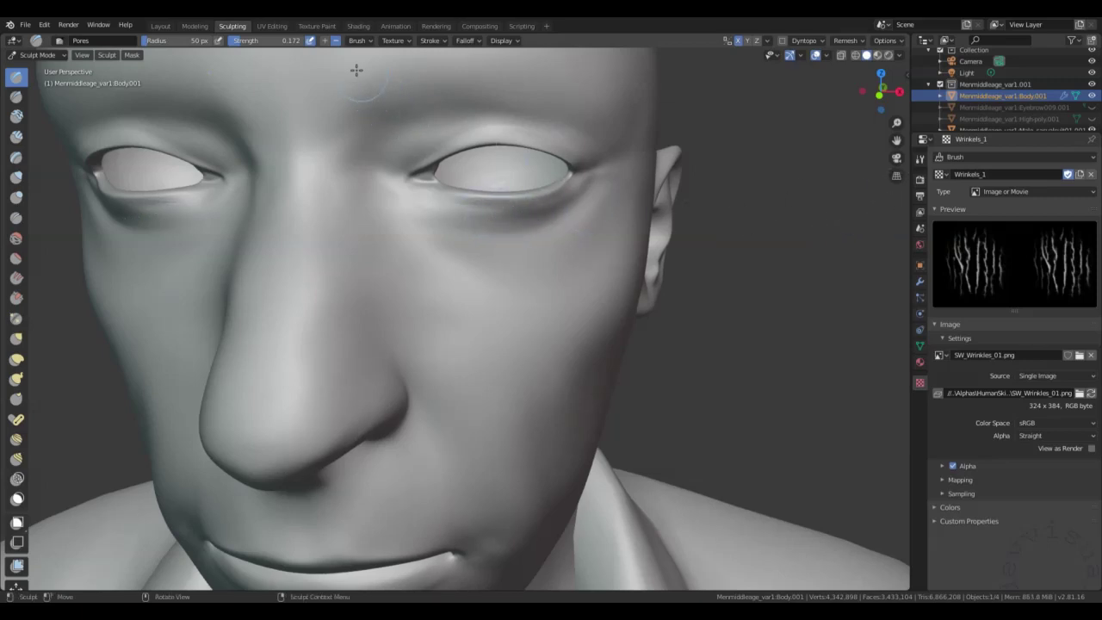
# Set the brush strength to 0.15 and the radius to 70 px
pyautogui.click(249, 44)
pyautogui.click(279, 47)
pyautogui.write('0')
pyautogui.press('BackSpace')
pyautogui.press('BackSpace')
pyautogui.press('BackSpace')
pyautogui.press('BackSpace')
pyautogui.write('.15')
pyautogui.press('Return')
pyautogui.click(159, 40)
pyautogui.write('70')
pyautogui.press('Return')
# Show the Active Tool stroke settings with Anchored stroke and X-axis mirror
pyautogui.click(919, 159)
pyautogui.scroll(-4, 951, 296)
pyautogui.scroll(-4, 952, 327)
pyautogui.scroll(-4, 953, 361)
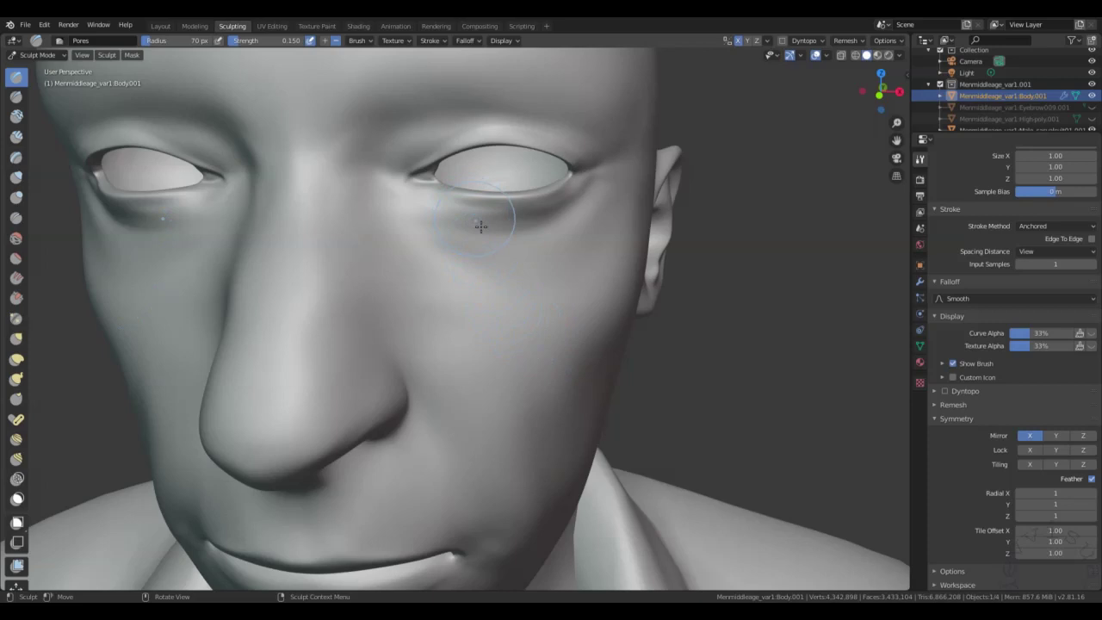
# Stamp anchored, X-mirrored wrinkle creases beneath both lower eyelids
pyautogui.moveTo(492, 220); pyautogui.dragTo(497, 221)
pyautogui.moveTo(497, 221); pyautogui.dragTo(499, 222)
pyautogui.moveTo(499, 220); pyautogui.dragTo(498, 223)
pyautogui.moveTo(463, 215)
pyautogui.mouseDown()
pyautogui.moveTo(560, 218)
pyautogui.moveTo(518, 221)
pyautogui.mouseUp()
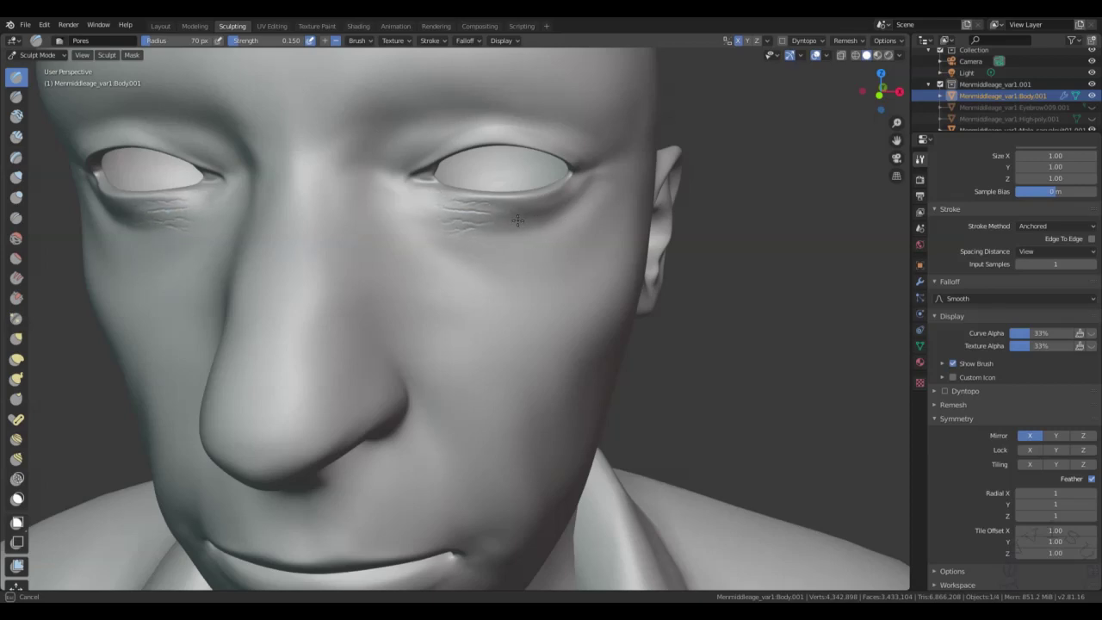
pyautogui.moveTo(518, 221)
pyautogui.mouseDown()
pyautogui.moveTo(506, 219)
pyautogui.moveTo(554, 214)
pyautogui.moveTo(585, 193)
pyautogui.moveTo(614, 199)
pyautogui.mouseUp()
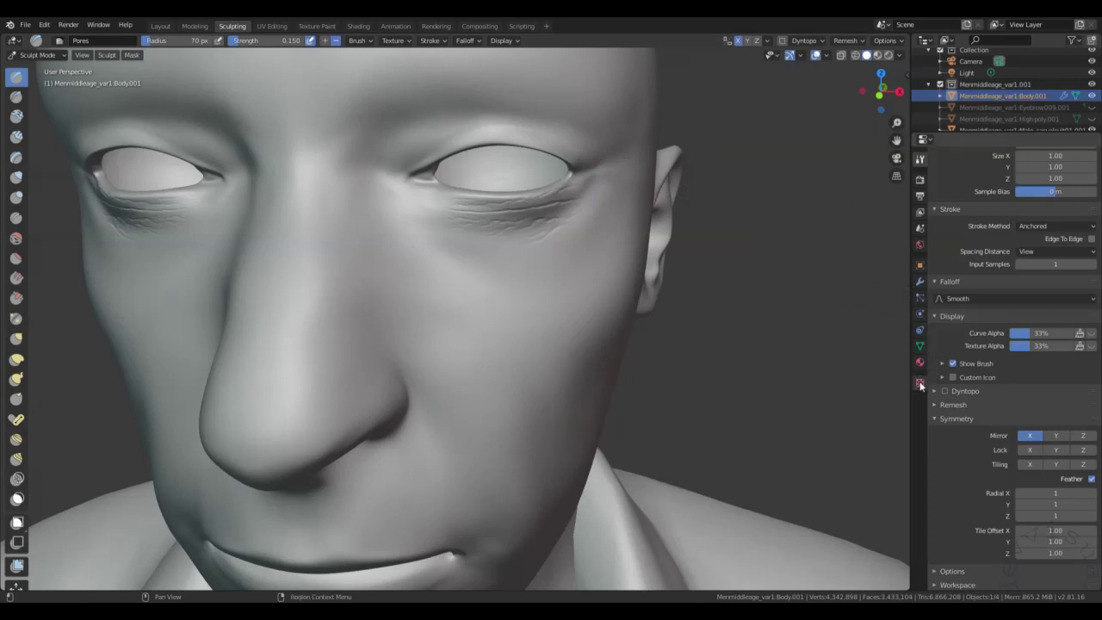
# Switch the brush texture to Wrinkels_3 (SW_Wrinkles_03.png)
pyautogui.click(919, 382)
pyautogui.click(941, 175)
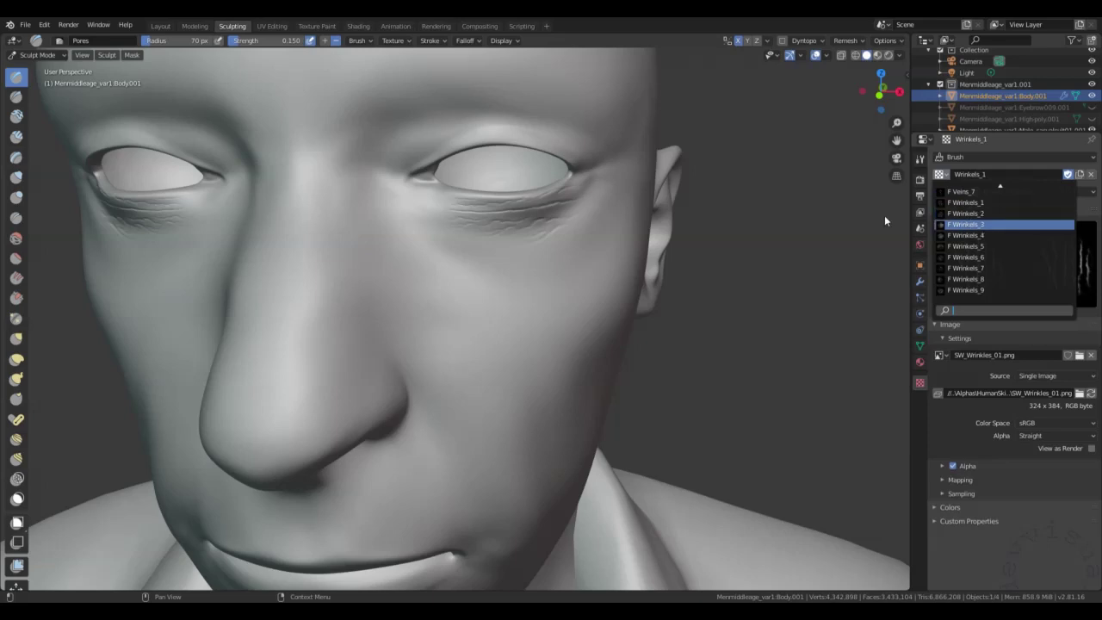
pyautogui.click(969, 225)
# Sculpt Wrinkels_3 creases at the right eye's corner
pyautogui.moveTo(595, 155)
pyautogui.mouseDown()
pyautogui.moveTo(626, 166)
pyautogui.moveTo(581, 119)
pyautogui.mouseUp()
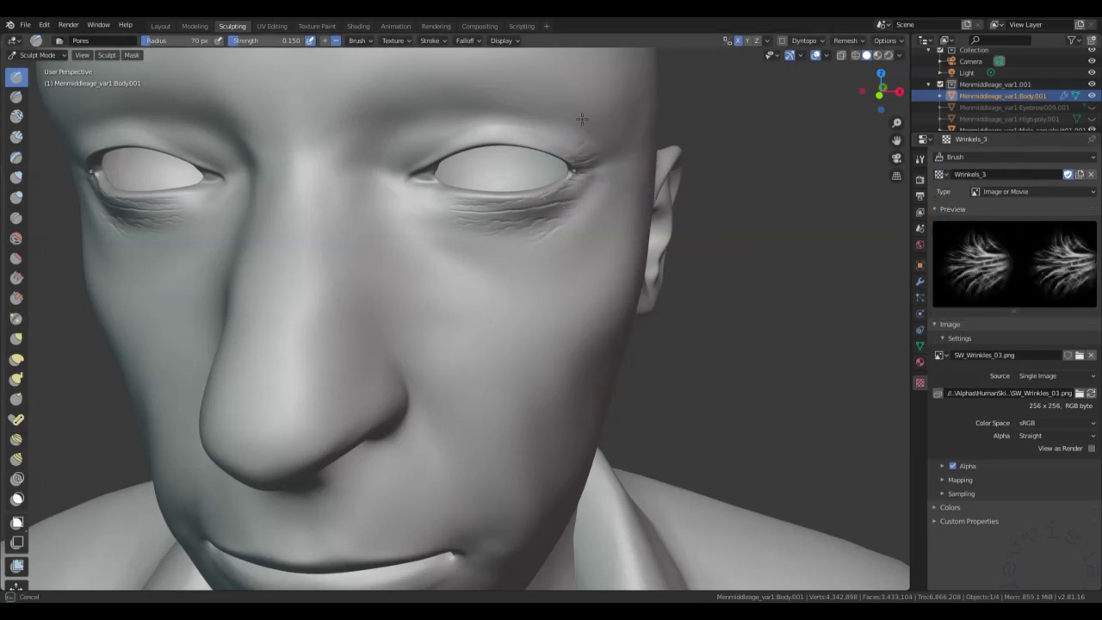
pyautogui.moveTo(578, 119); pyautogui.dragTo(572, 115)
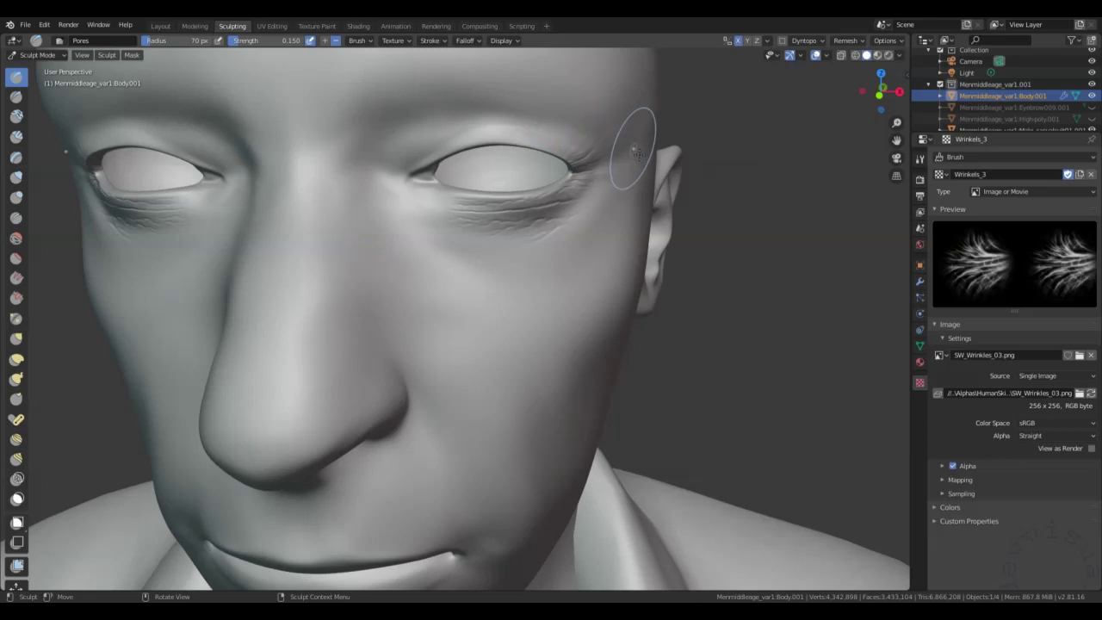
pyautogui.scroll(-4, 634, 152)
pyautogui.scroll(2, 554, 202)
pyautogui.scroll(-2, 553, 206)
pyautogui.scroll(-2, 554, 211)
pyautogui.scroll(5, 551, 215)
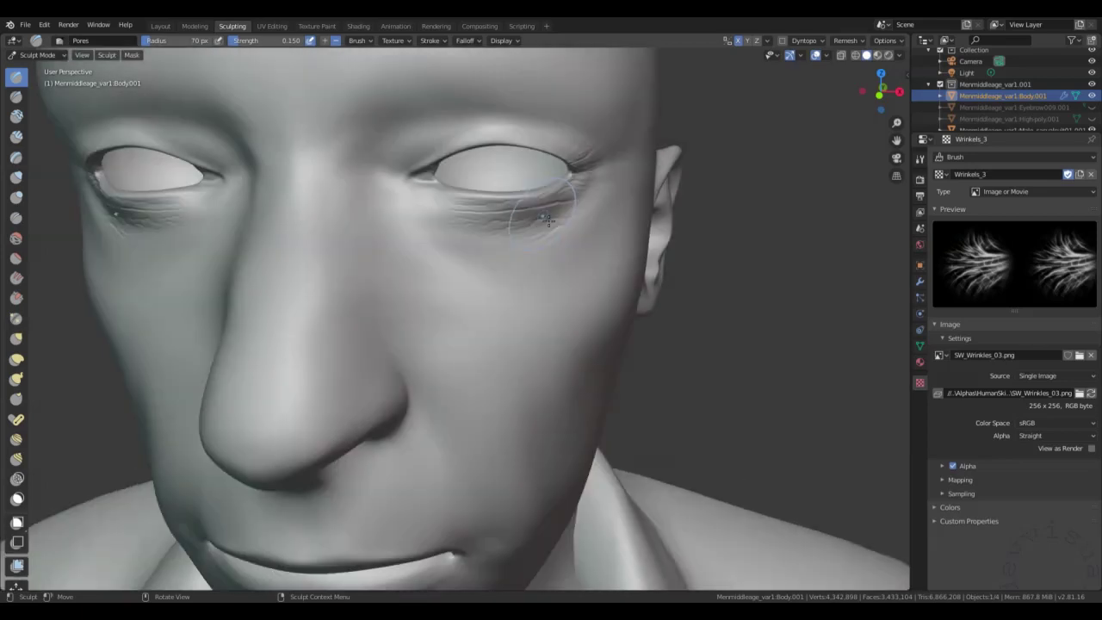
# Deepen wrinkles under both eyes and add creases at the right eye's outer corner
pyautogui.moveTo(548, 220); pyautogui.dragTo(544, 222)
pyautogui.moveTo(543, 211); pyautogui.dragTo(506, 216, button='middle')
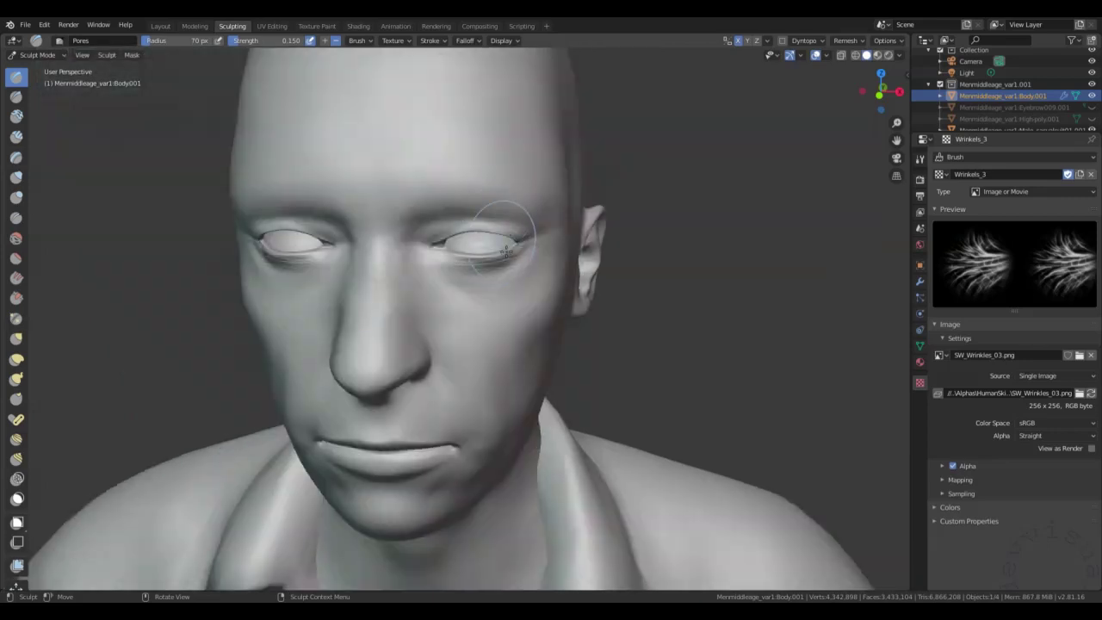
pyautogui.scroll(-4, 507, 249)
pyautogui.scroll(2, 507, 249)
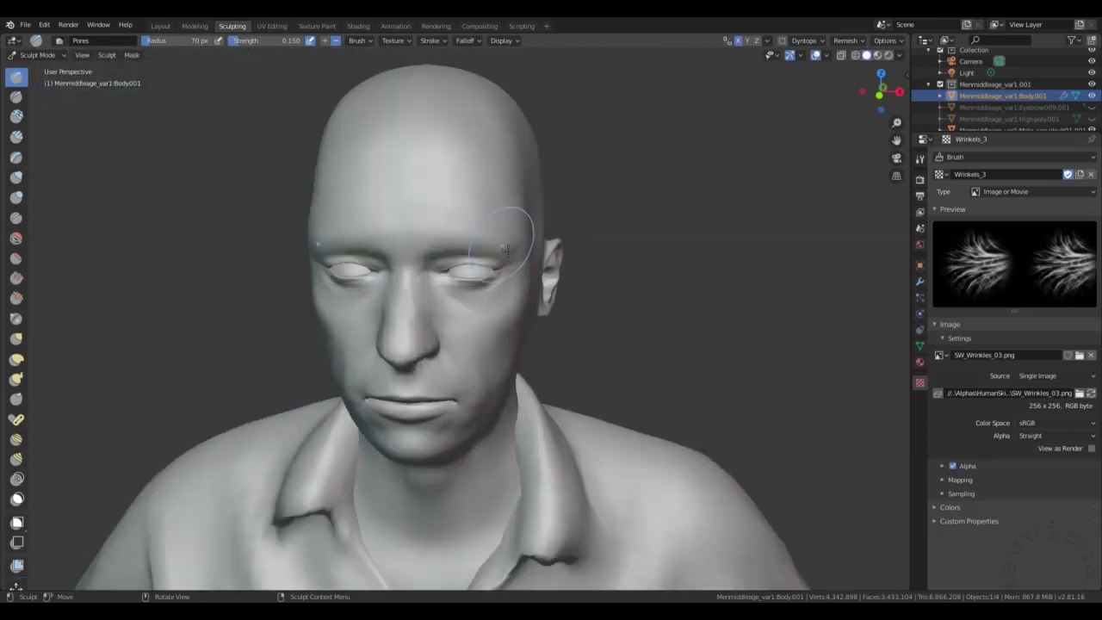
pyautogui.moveTo(515, 258); pyautogui.dragTo(498, 301)
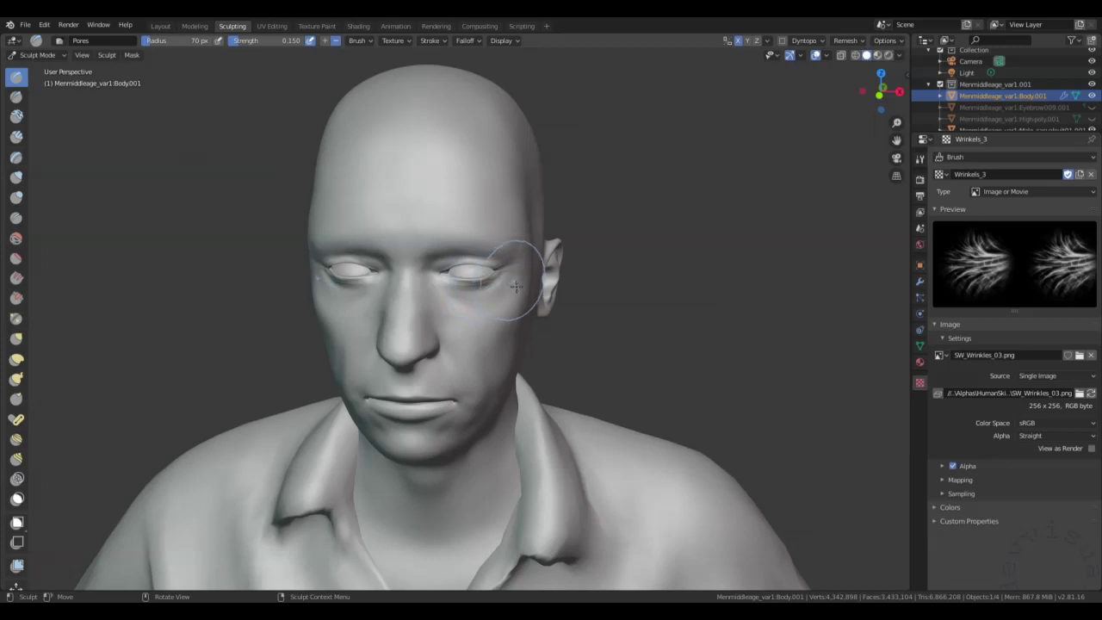
pyautogui.scroll(2, 463, 293)
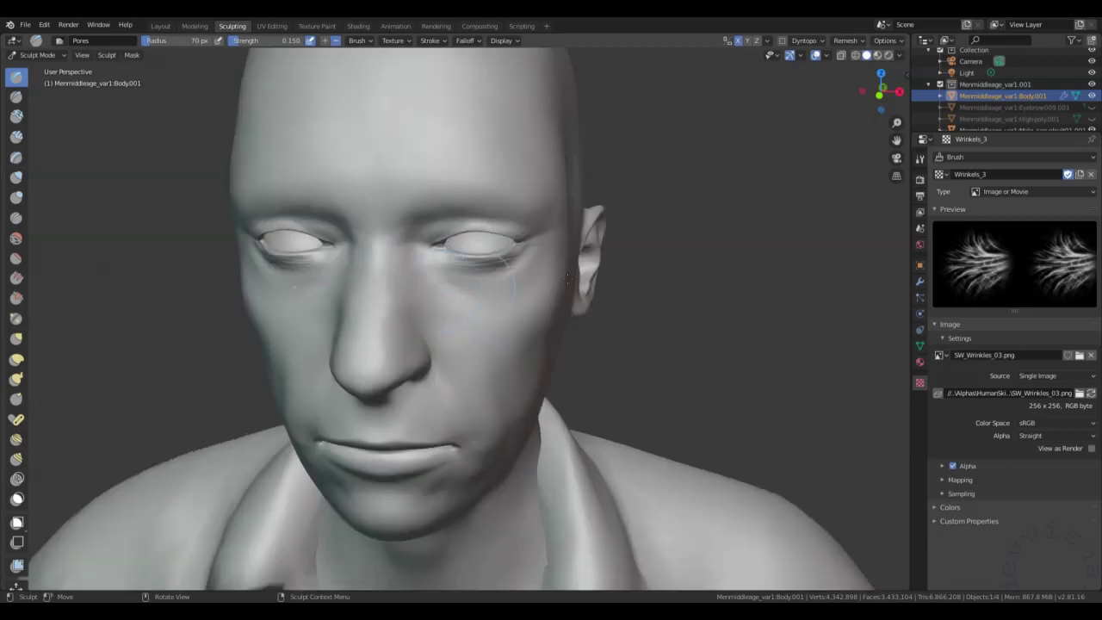
# Set the brush texture to Skin_1 (SW_Skin_01.png) and the radius to 50 px
pyautogui.click(942, 174)
pyautogui.scroll(3, 989, 237)
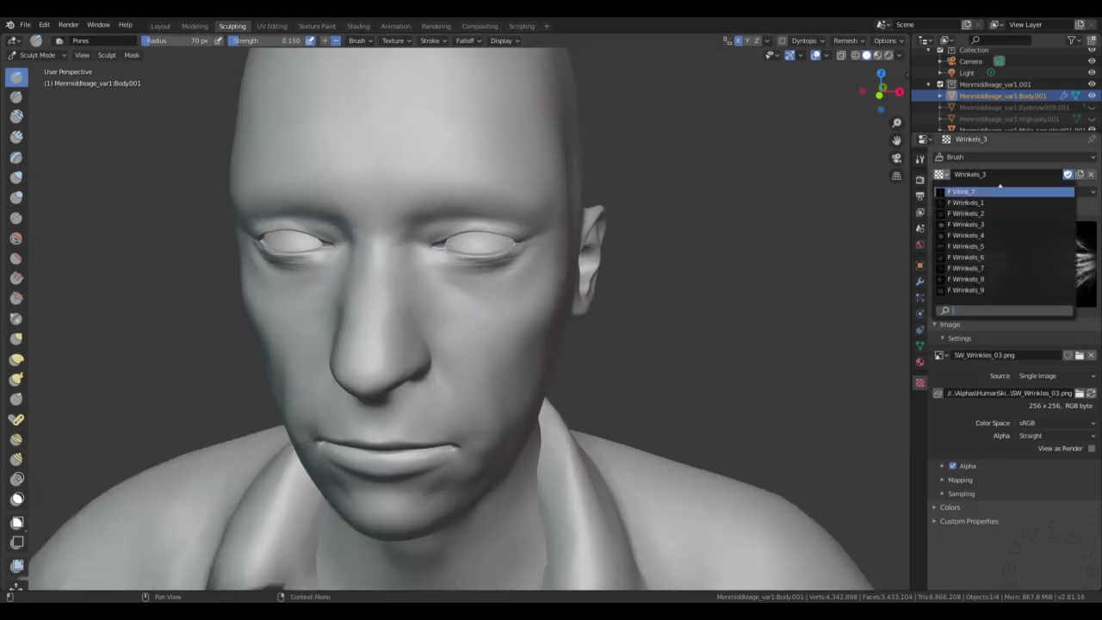
pyautogui.scroll(3, 990, 237)
pyautogui.scroll(5, 990, 237)
pyautogui.scroll(5, 989, 237)
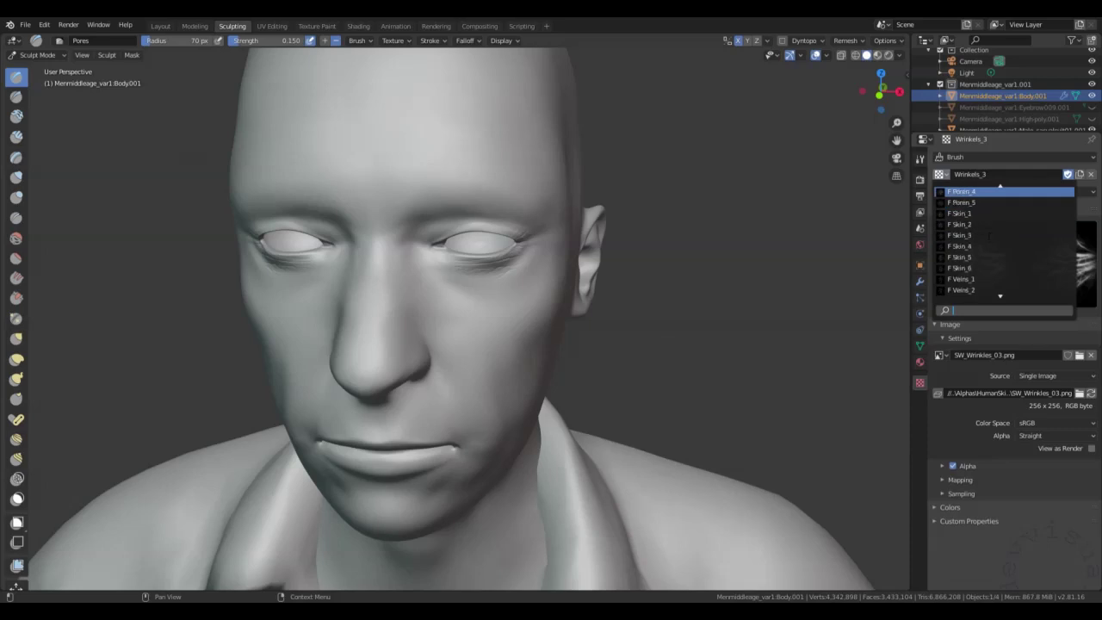
pyautogui.click(958, 247)
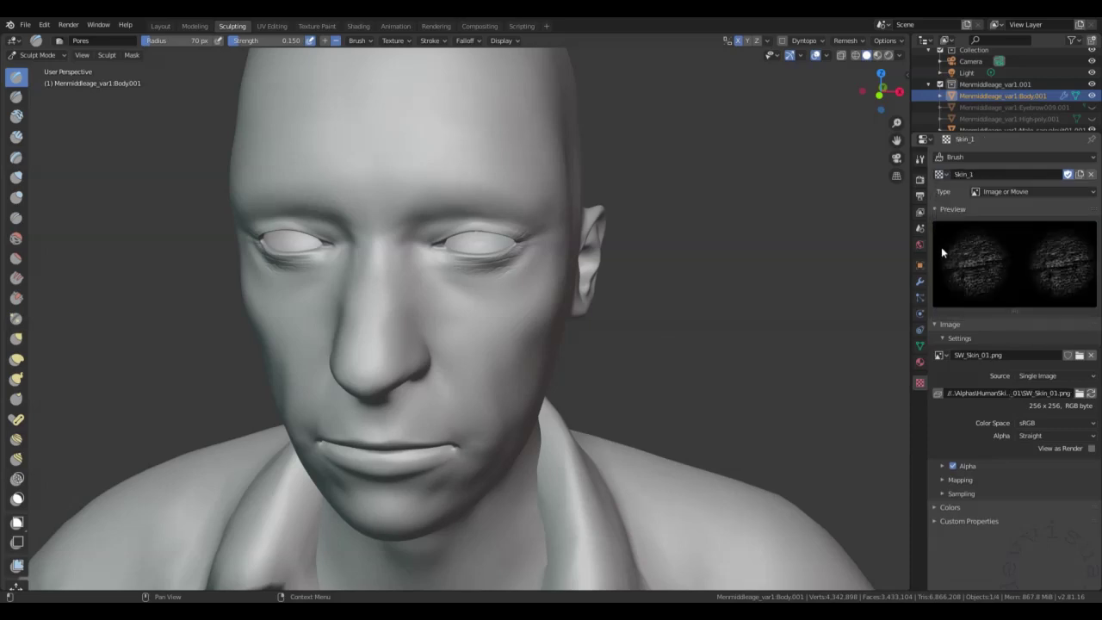
pyautogui.scroll(4, 430, 254)
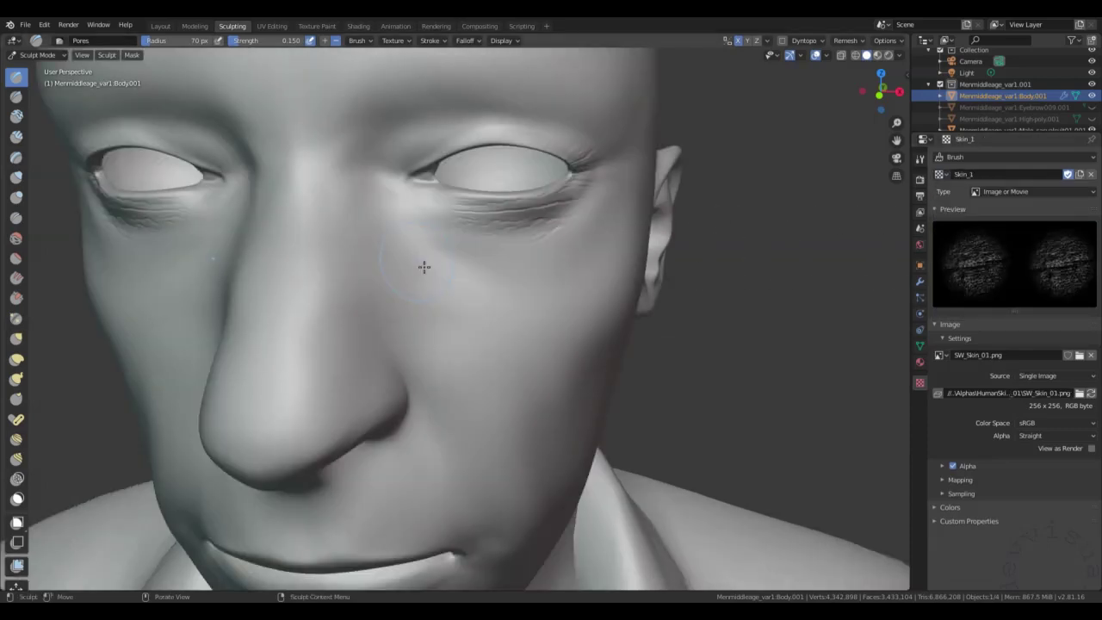
pyautogui.click(172, 43)
pyautogui.write('50')
# Paint Skin_1 texture below the right eye, over the nose bridge and between the eyes
pyautogui.moveTo(415, 183); pyautogui.dragTo(459, 208)
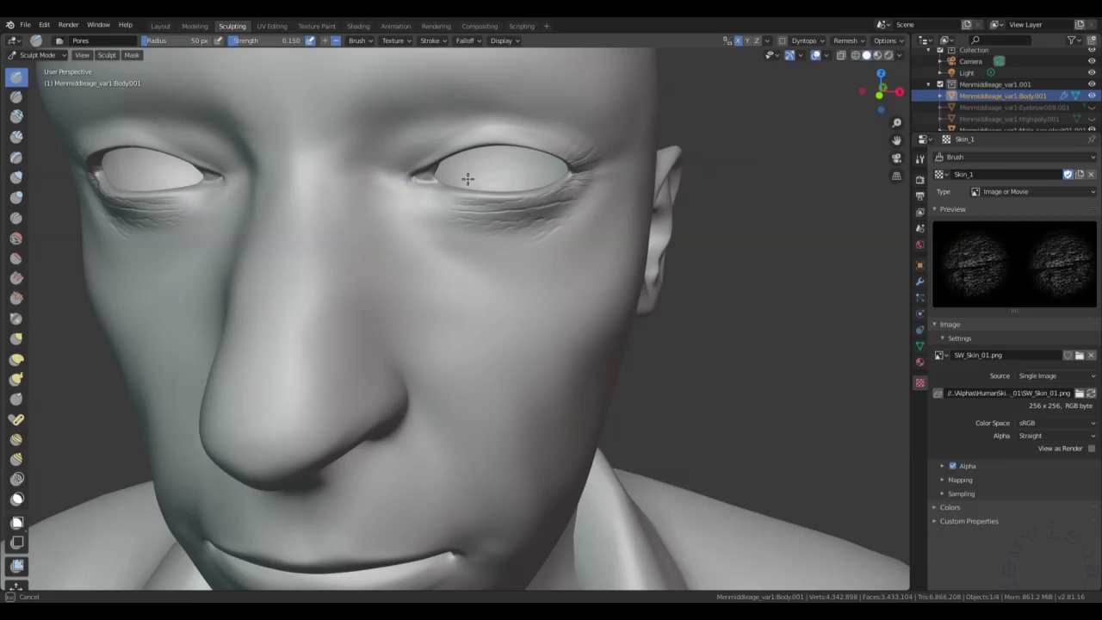
pyautogui.moveTo(465, 178)
pyautogui.mouseDown()
pyautogui.moveTo(408, 204)
pyautogui.moveTo(408, 219)
pyautogui.moveTo(467, 256)
pyautogui.moveTo(437, 200)
pyautogui.moveTo(450, 214)
pyautogui.moveTo(386, 232)
pyautogui.moveTo(416, 278)
pyautogui.moveTo(438, 268)
pyautogui.moveTo(422, 248)
pyautogui.moveTo(382, 298)
pyautogui.moveTo(374, 266)
pyautogui.moveTo(450, 288)
pyautogui.moveTo(372, 322)
pyautogui.mouseUp()
pyautogui.moveTo(441, 319)
pyautogui.mouseDown()
pyautogui.moveTo(357, 352)
pyautogui.moveTo(427, 363)
pyautogui.moveTo(452, 290)
pyautogui.mouseUp()
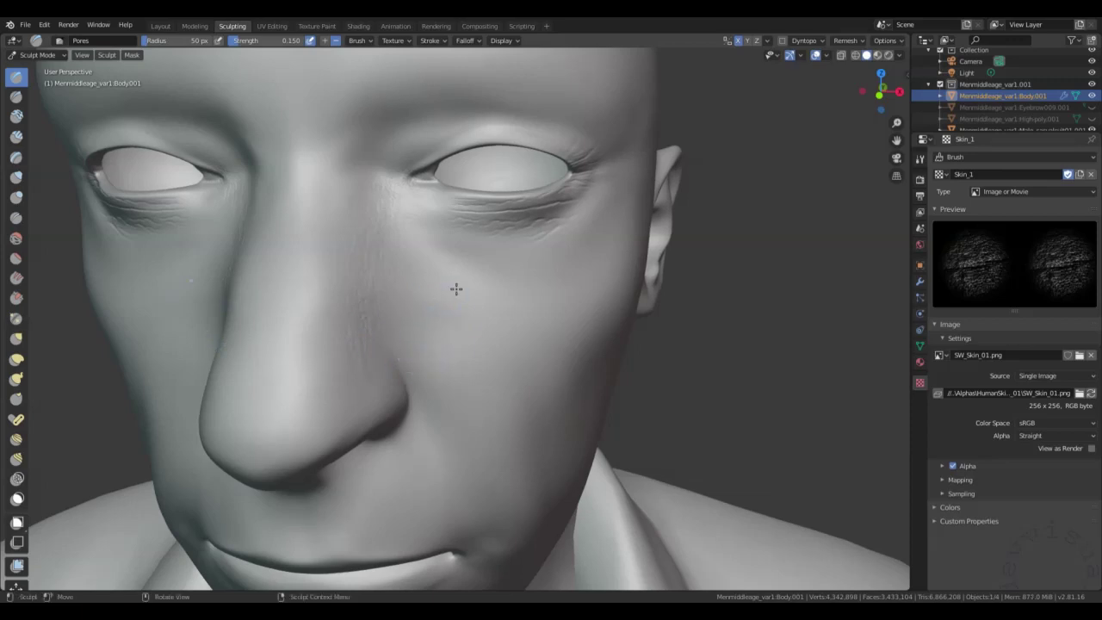
pyautogui.scroll(-3, 456, 288)
pyautogui.moveTo(382, 279)
pyautogui.mouseDown()
pyautogui.moveTo(405, 281)
pyautogui.moveTo(446, 258)
pyautogui.moveTo(406, 255)
pyautogui.moveTo(414, 274)
pyautogui.moveTo(425, 271)
pyautogui.mouseUp()
pyautogui.scroll(-2, 430, 155)
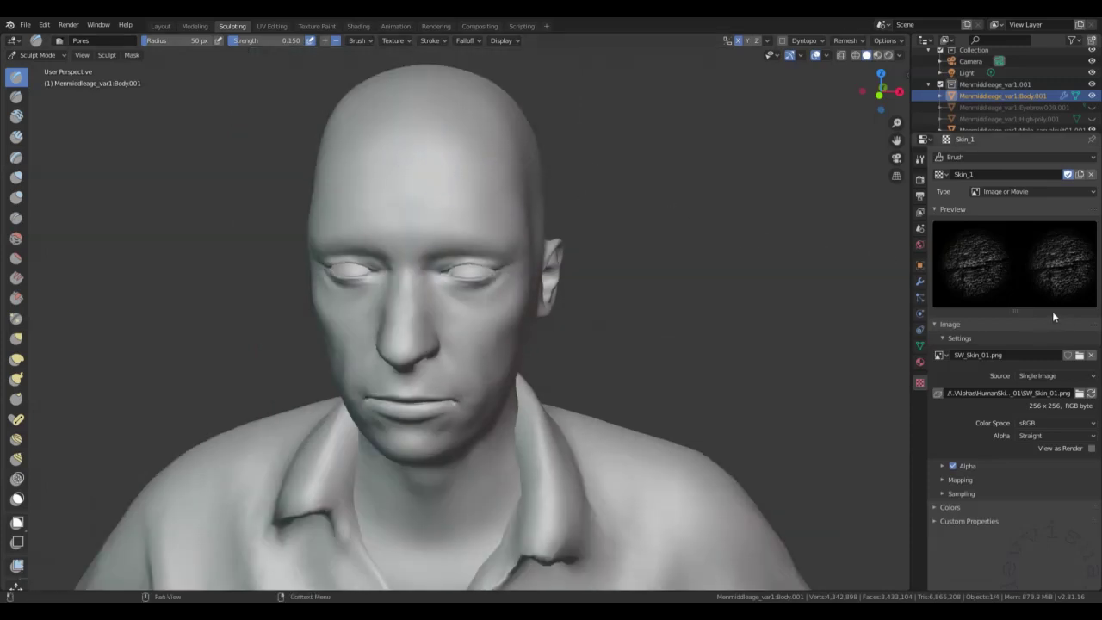
pyautogui.click(940, 175)
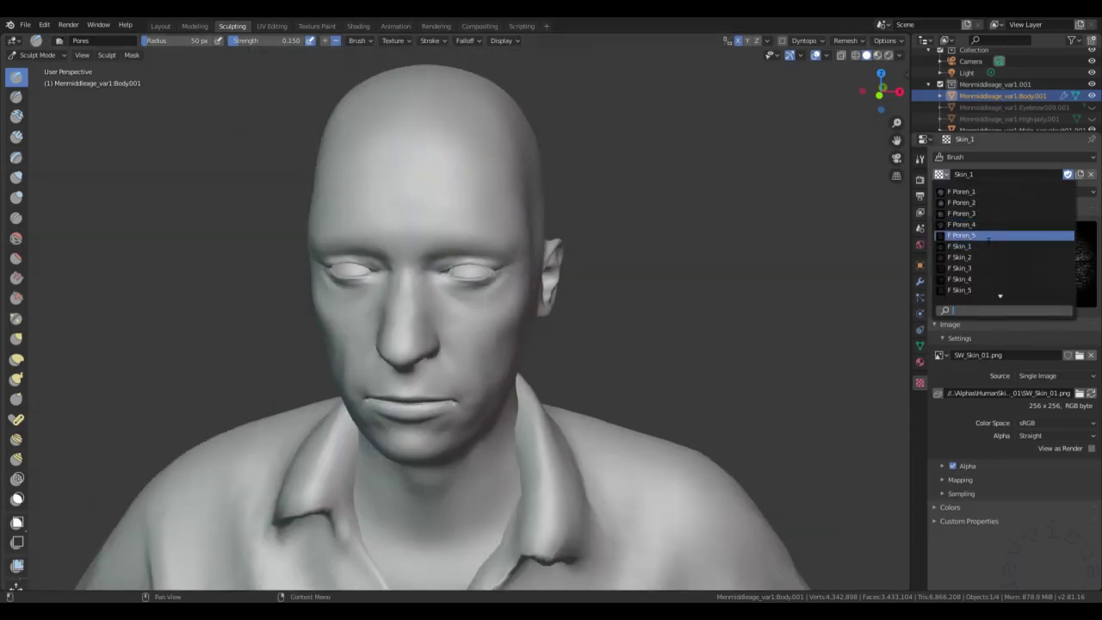
# Switch the brush texture back to Wrinkels_1 (SW_Wrinkles_01.png)
pyautogui.scroll(-5, 989, 242)
pyautogui.scroll(-5, 989, 242)
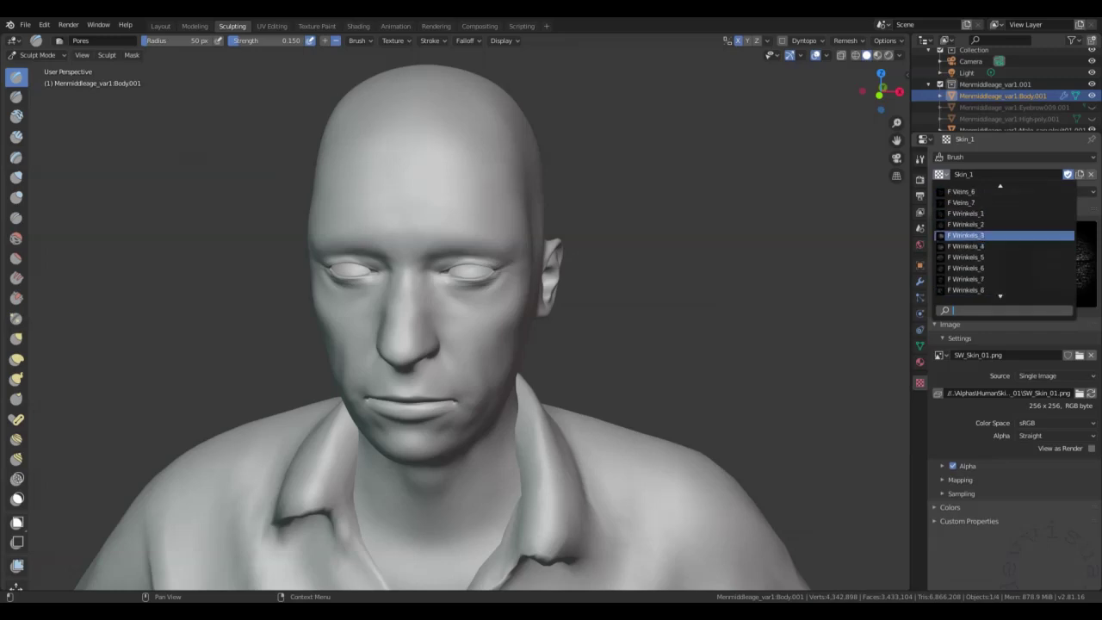
pyautogui.click(966, 224)
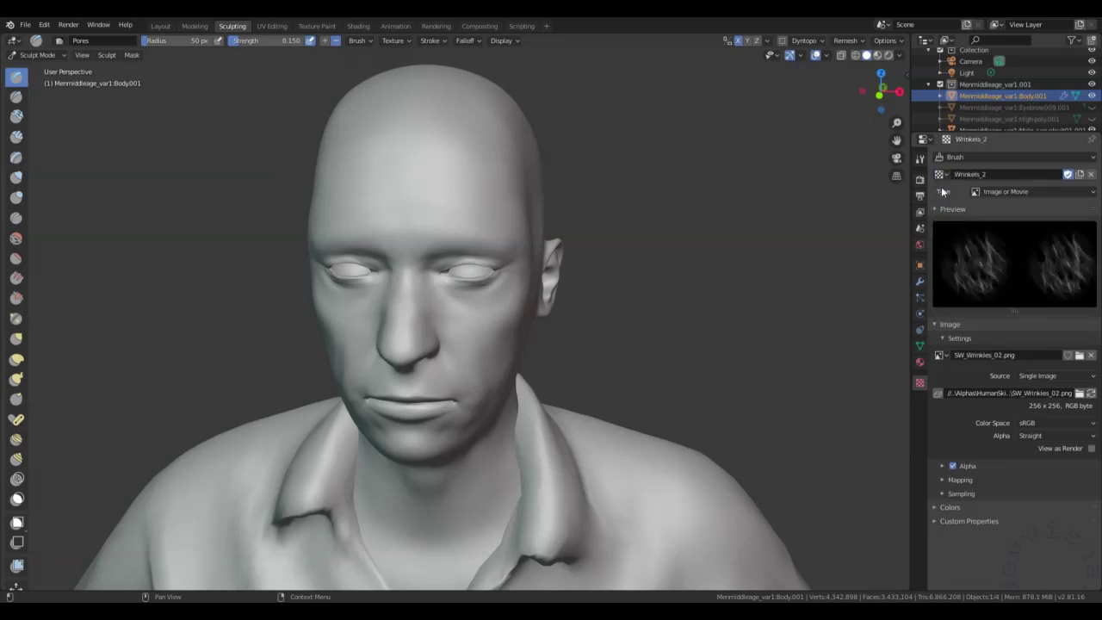
pyautogui.click(940, 174)
pyautogui.click(961, 207)
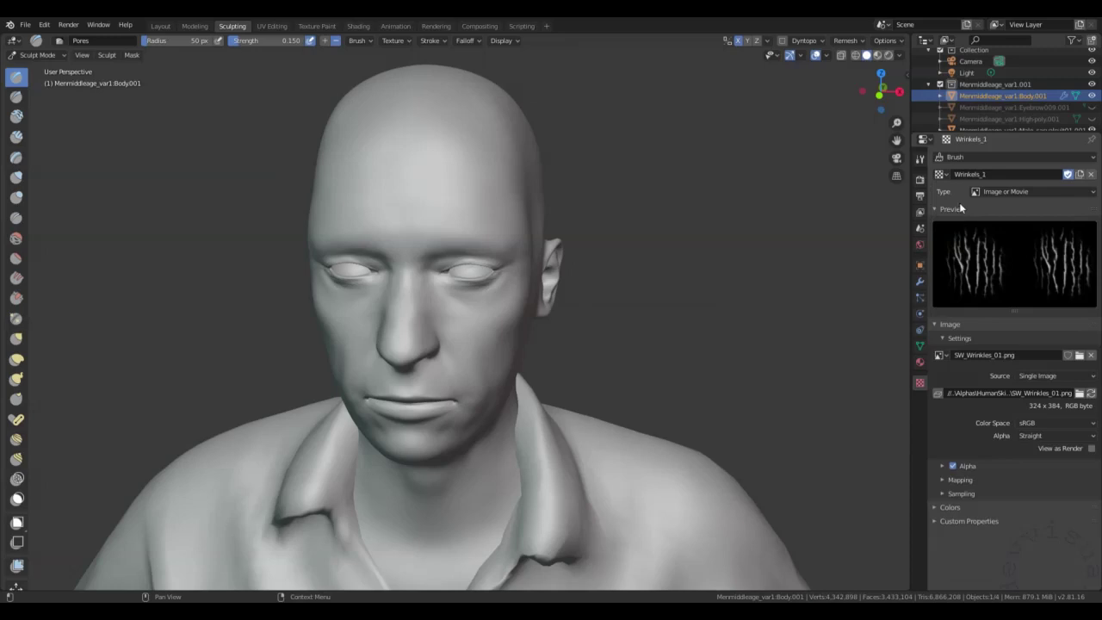
pyautogui.scroll(2, 419, 197)
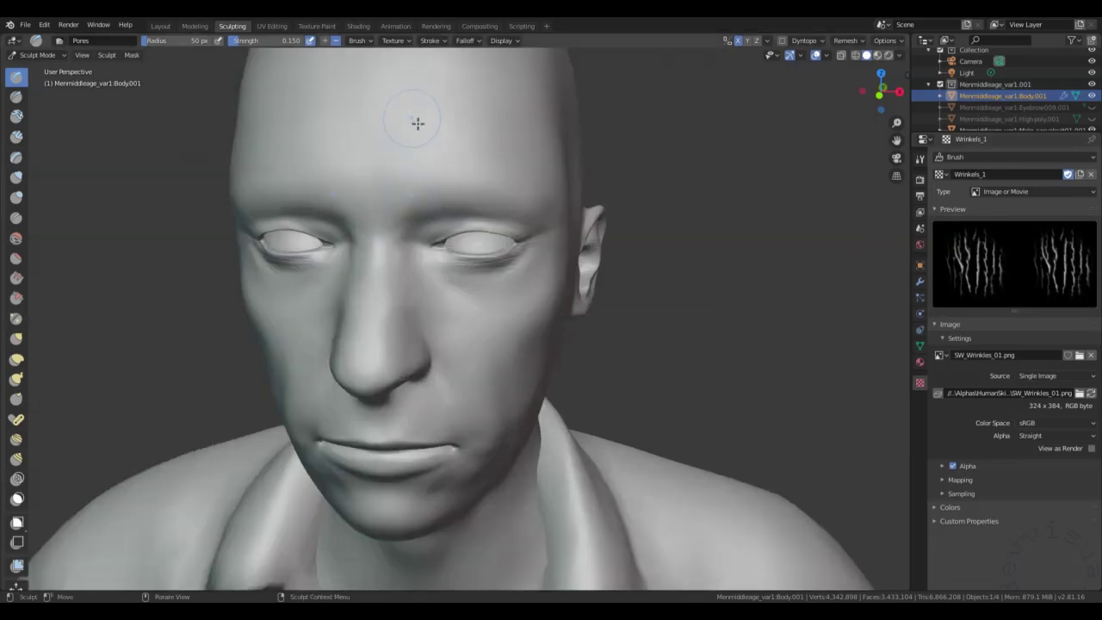
pyautogui.scroll(-2, 417, 123)
# Stamp Wrinkels_1 wrinkles across the forehead, undoing one stroke and restamping stronger
pyautogui.moveTo(433, 188); pyautogui.dragTo(498, 194)
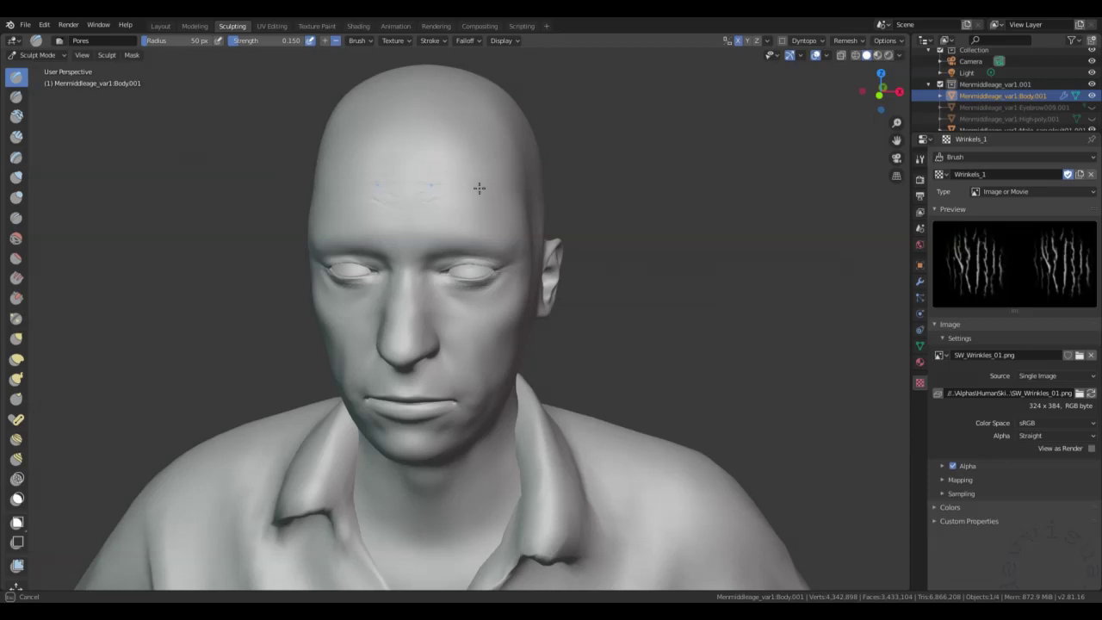
pyautogui.moveTo(480, 188); pyautogui.dragTo(492, 188)
pyautogui.scroll(-1, 468, 176)
pyautogui.scroll(1, 467, 182)
pyautogui.scroll(2, 463, 182)
pyautogui.moveTo(462, 181); pyautogui.dragTo(470, 182, button='middle')
pyautogui.moveTo(470, 181); pyautogui.dragTo(626, 175)
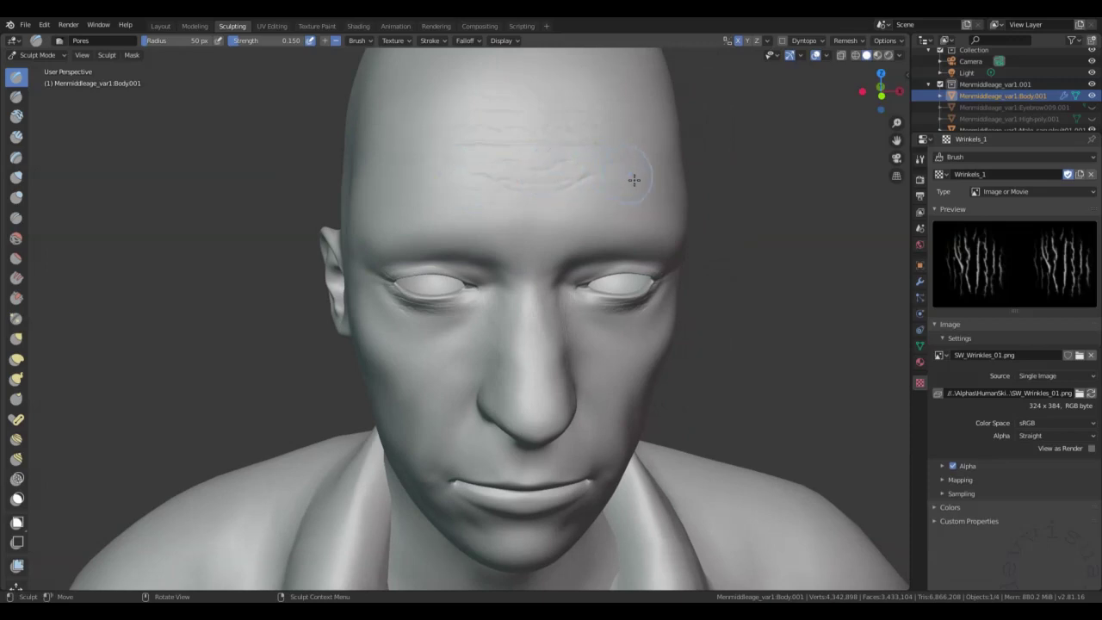
pyautogui.scroll(-2, 634, 178)
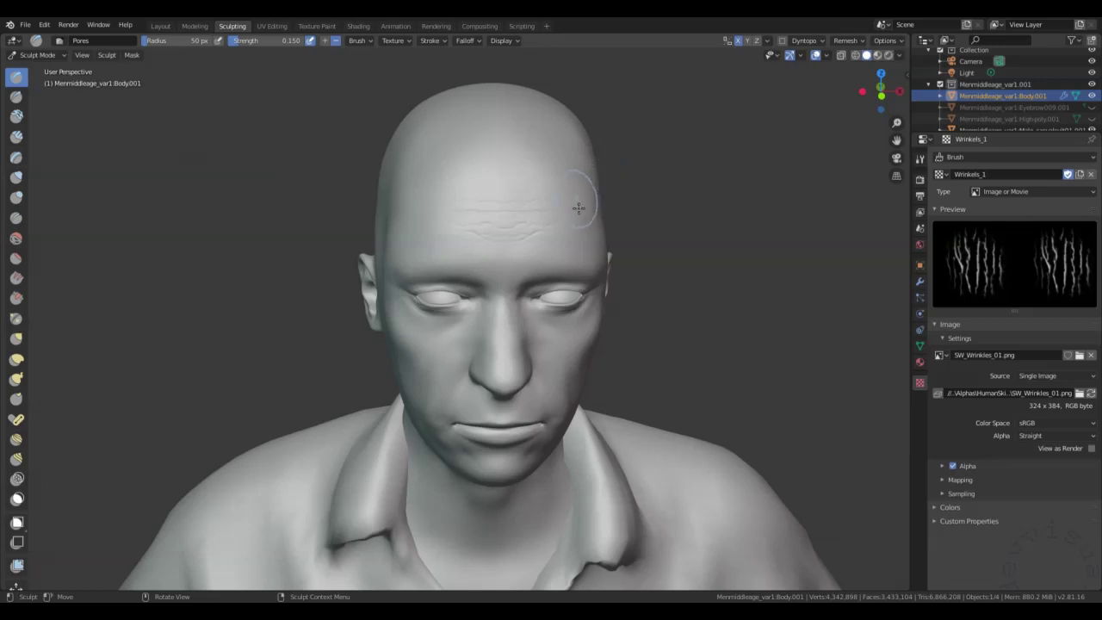
pyautogui.hotkey('ctrl', 'z')
pyautogui.click(497, 224)
pyautogui.click(941, 174)
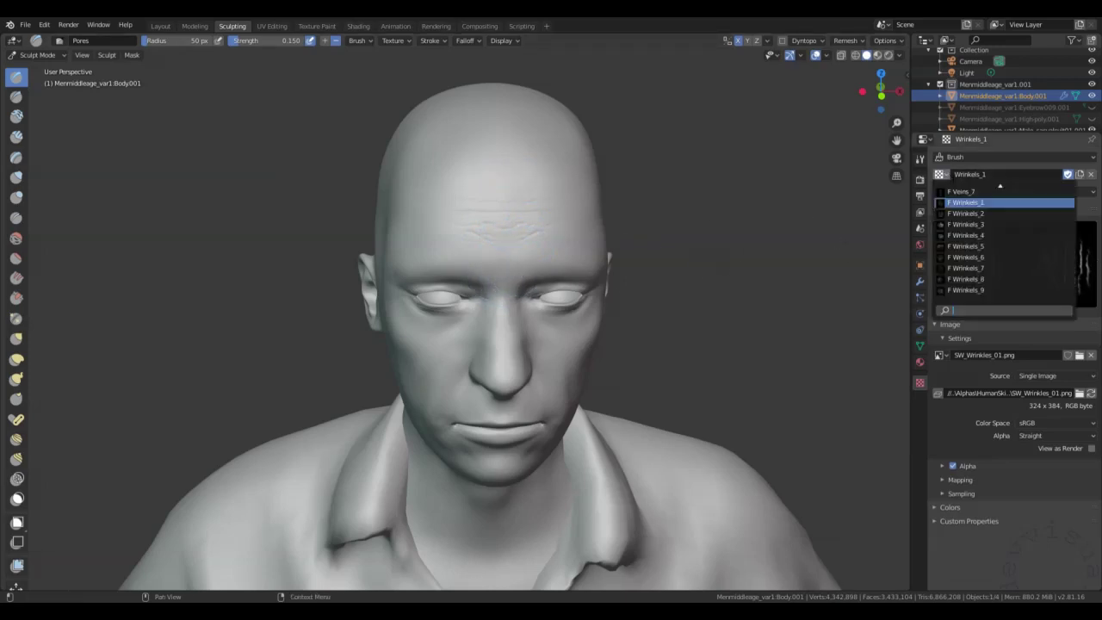
# Switch the brush alpha to Wrinkels_6 and sculpt two diagonal creases across the forehead
pyautogui.click(966, 256)
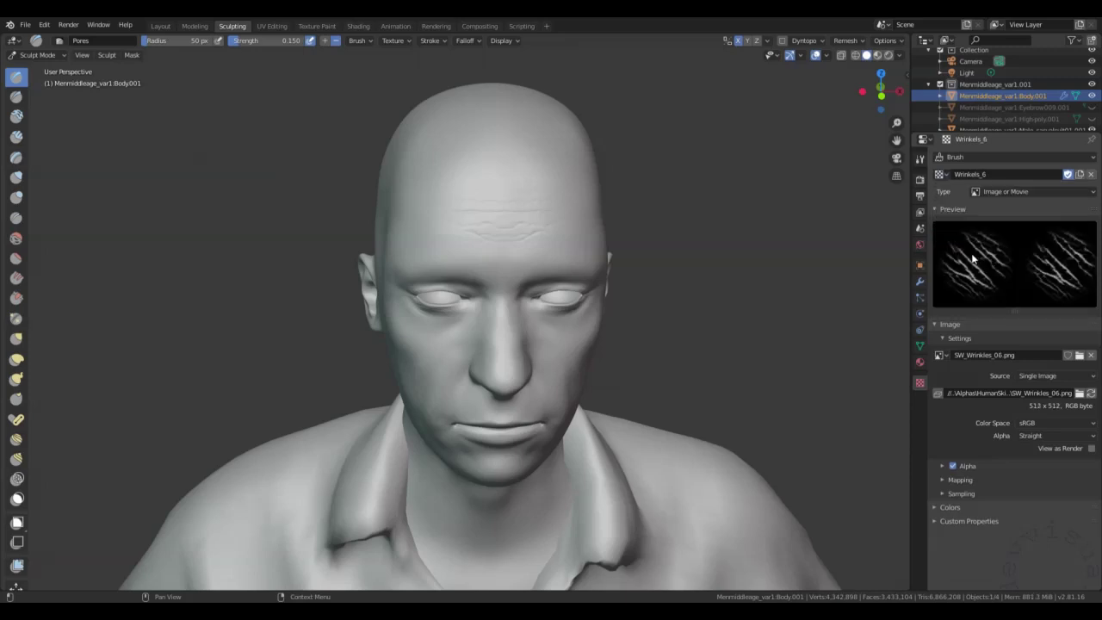
pyautogui.moveTo(527, 252); pyautogui.dragTo(556, 258)
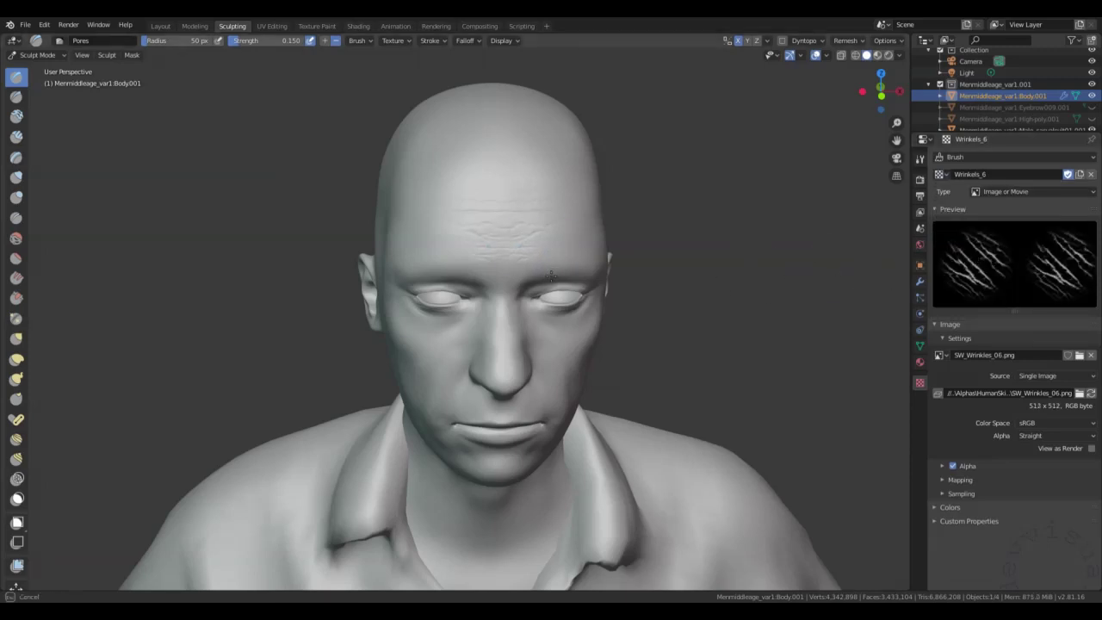
pyautogui.moveTo(549, 278); pyautogui.dragTo(594, 254)
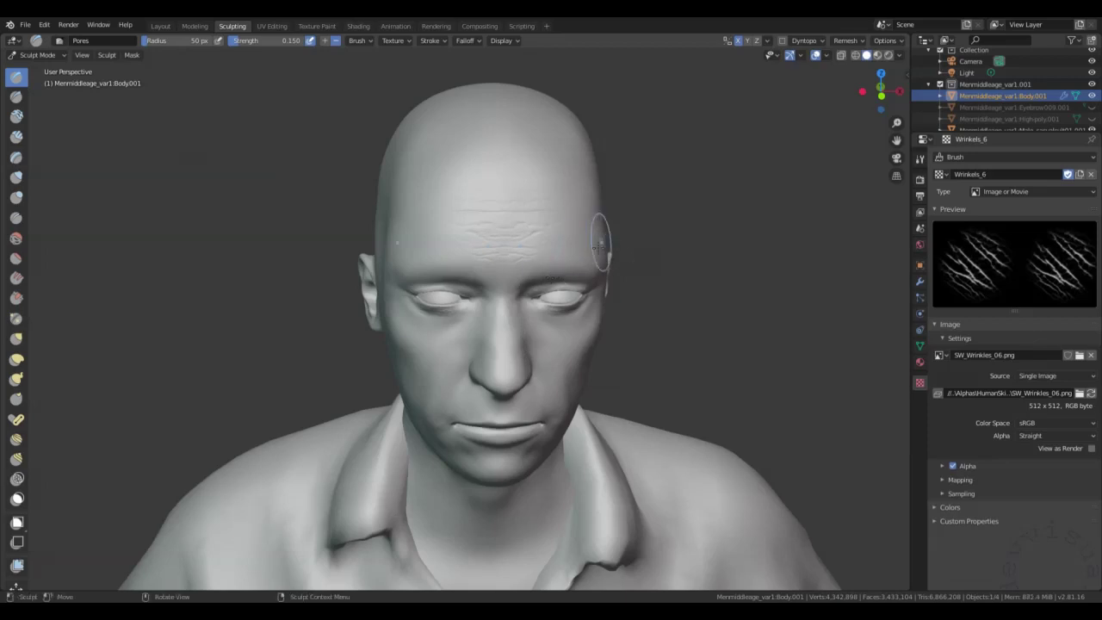
pyautogui.scroll(-2, 581, 248)
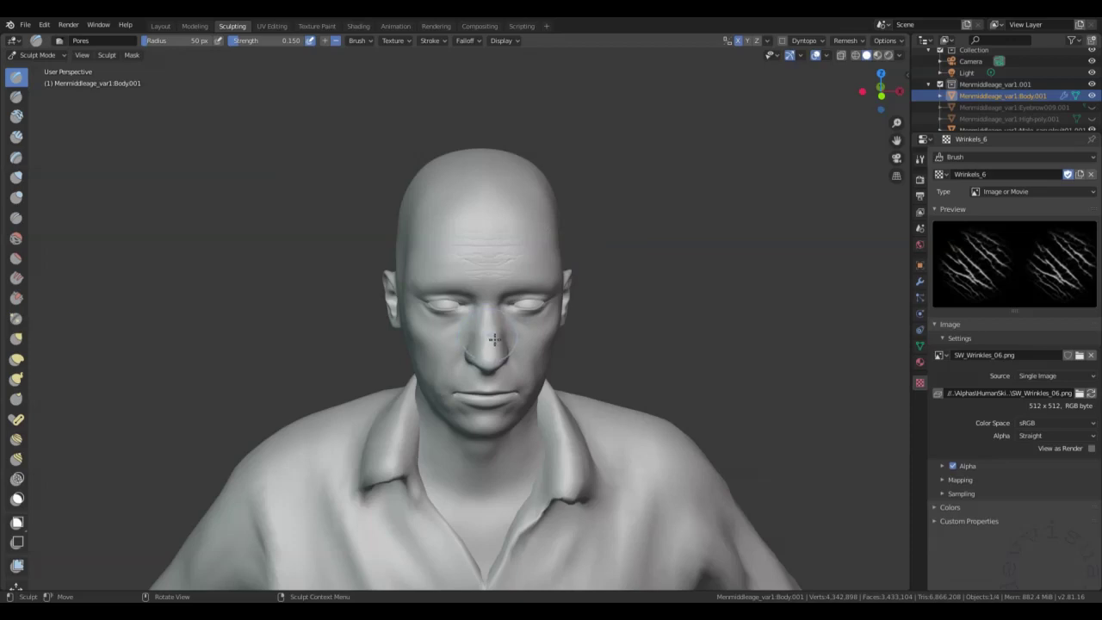
pyautogui.scroll(3, 499, 340)
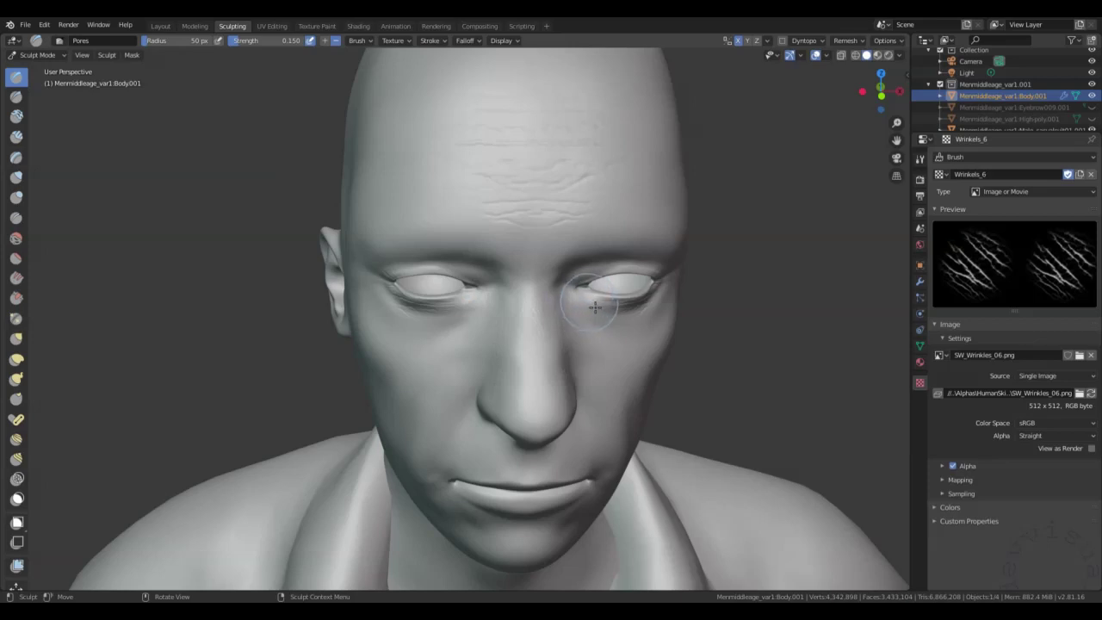
pyautogui.moveTo(607, 345)
pyautogui.mouseDown(button='middle')
pyautogui.moveTo(556, 290)
pyautogui.moveTo(430, 280)
pyautogui.mouseUp(button='middle')
# Bring the hand into view and change the brush alpha back to Wrinkels_1
pyautogui.scroll(3, 417, 240)
pyautogui.scroll(-3, 417, 240)
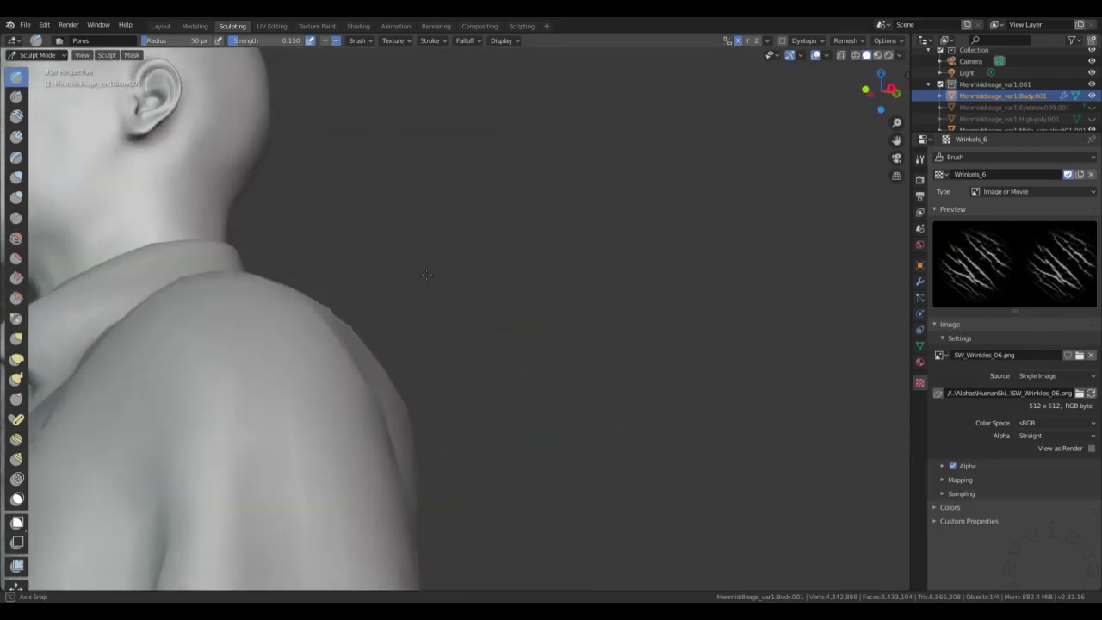
pyautogui.scroll(-2, 423, 275)
pyautogui.moveTo(401, 336)
pyautogui.mouseDown(button='middle')
pyautogui.moveTo(466, 252)
pyautogui.moveTo(513, 250)
pyautogui.moveTo(516, 282)
pyautogui.mouseUp(button='middle')
pyautogui.scroll(2, 466, 251)
pyautogui.scroll(-2, 466, 252)
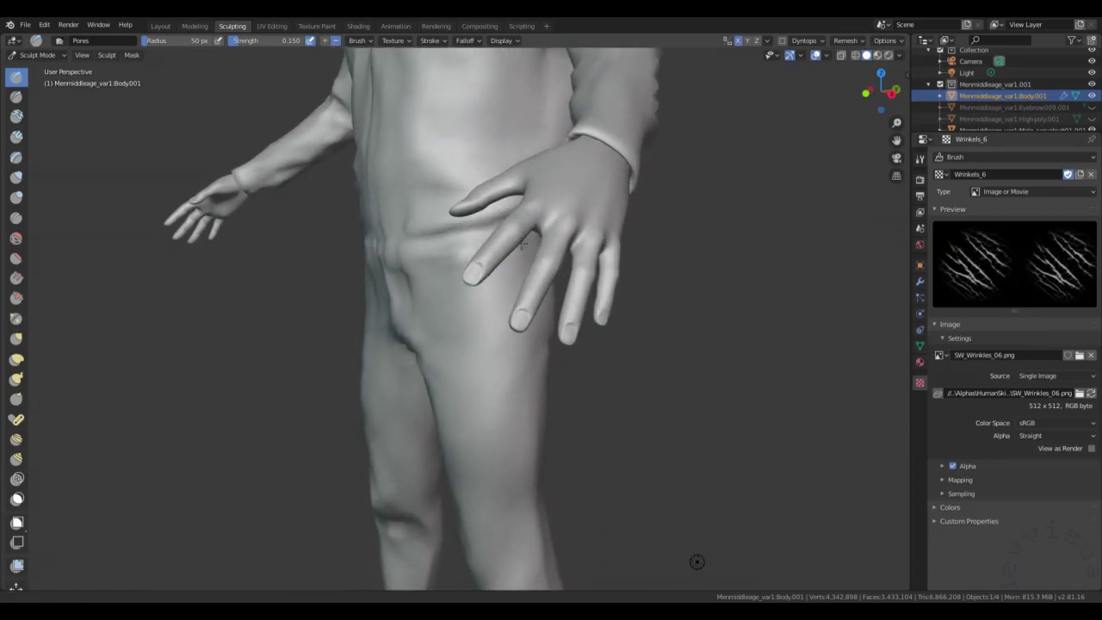
pyautogui.scroll(3, 516, 283)
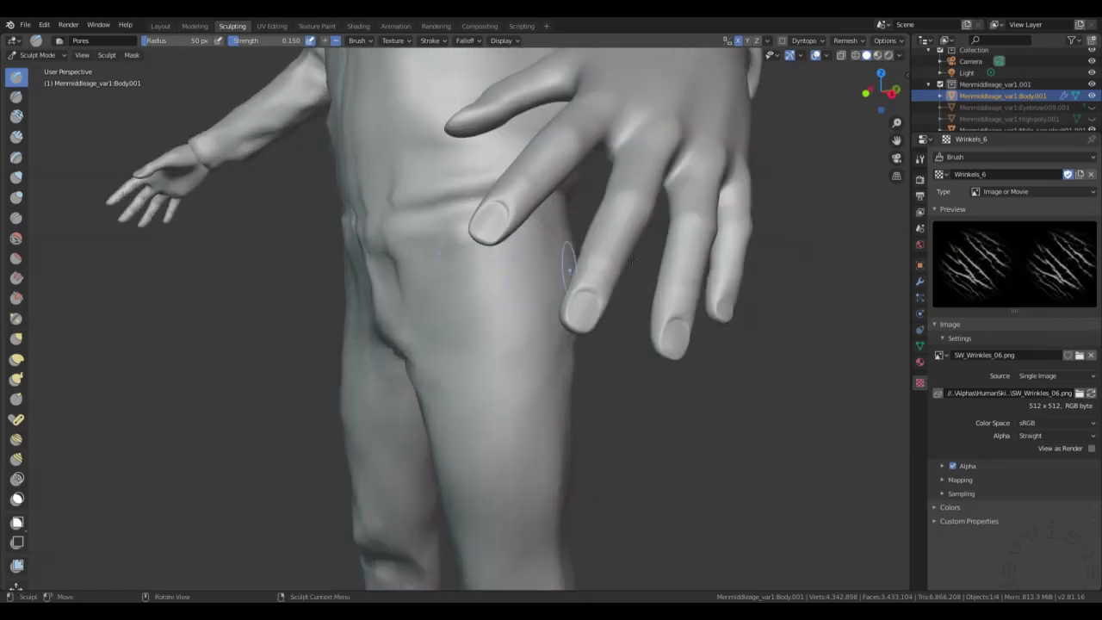
pyautogui.click(941, 176)
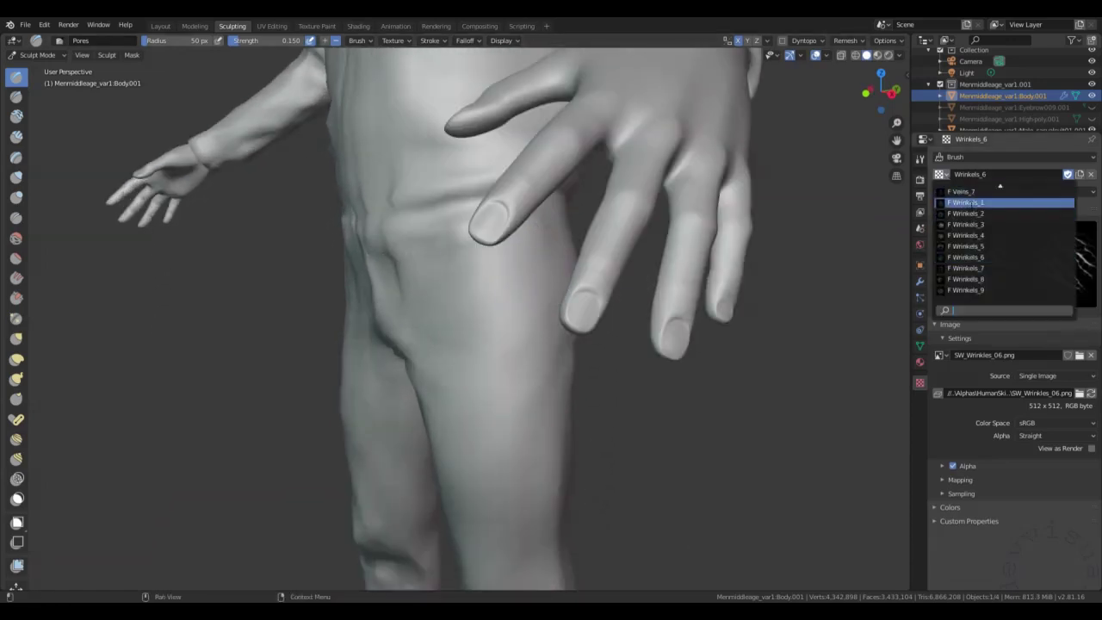
pyautogui.click(964, 203)
# Sculpt wrinkle strokes along the middle and ring fingers on the back of the hand
pyautogui.moveTo(722, 201); pyautogui.dragTo(663, 226, button='middle')
pyautogui.moveTo(502, 303)
pyautogui.mouseDown()
pyautogui.moveTo(528, 324)
pyautogui.moveTo(474, 367)
pyautogui.mouseUp()
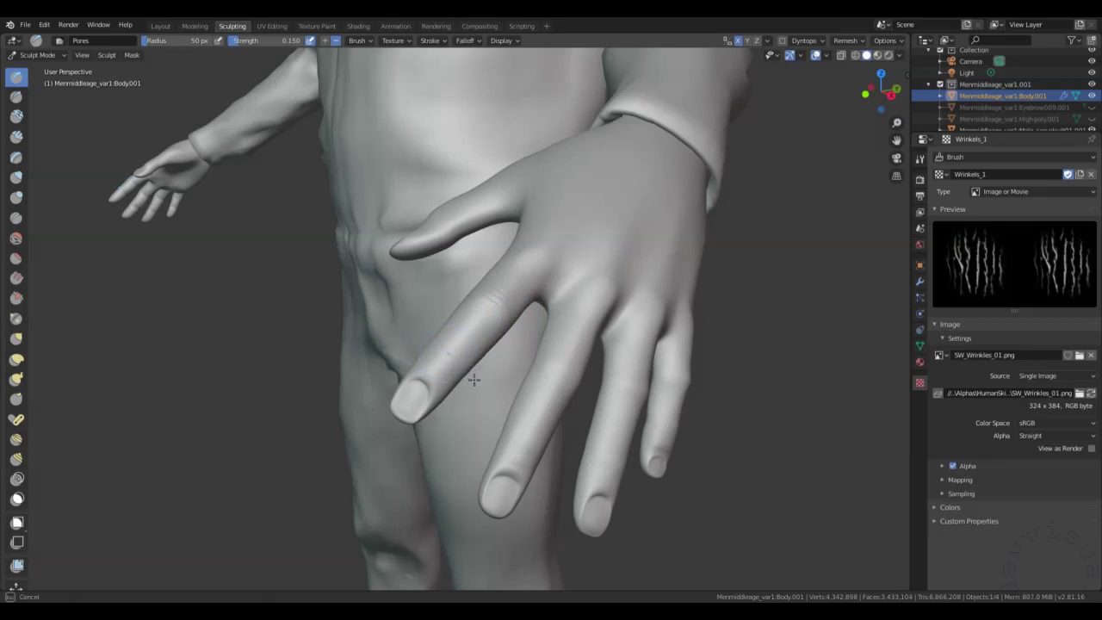
pyautogui.moveTo(476, 381); pyautogui.dragTo(479, 379)
pyautogui.moveTo(551, 428)
pyautogui.mouseDown()
pyautogui.moveTo(544, 453)
pyautogui.moveTo(559, 465)
pyautogui.mouseUp()
pyautogui.moveTo(650, 378)
pyautogui.mouseDown()
pyautogui.moveTo(664, 399)
pyautogui.moveTo(638, 469)
pyautogui.moveTo(689, 381)
pyautogui.mouseUp()
pyautogui.moveTo(689, 381); pyautogui.dragTo(696, 372, button='middle')
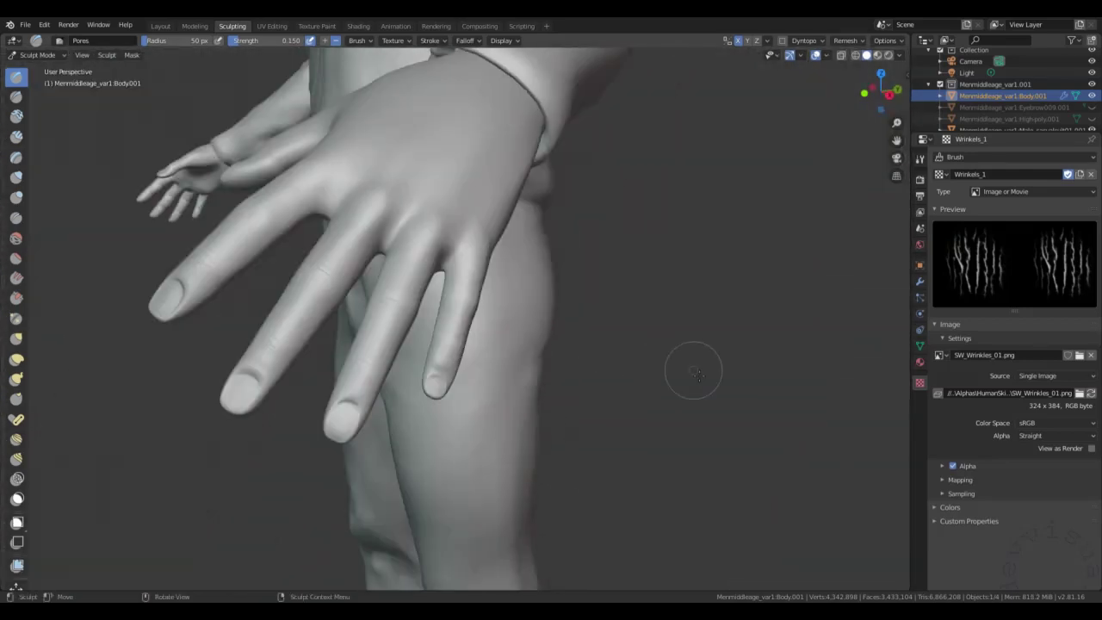
pyautogui.moveTo(465, 312)
pyautogui.mouseDown()
pyautogui.moveTo(494, 321)
pyautogui.moveTo(463, 350)
pyautogui.moveTo(474, 362)
pyautogui.mouseUp()
pyautogui.moveTo(481, 254)
pyautogui.mouseDown()
pyautogui.moveTo(499, 260)
pyautogui.moveTo(430, 241)
pyautogui.mouseUp()
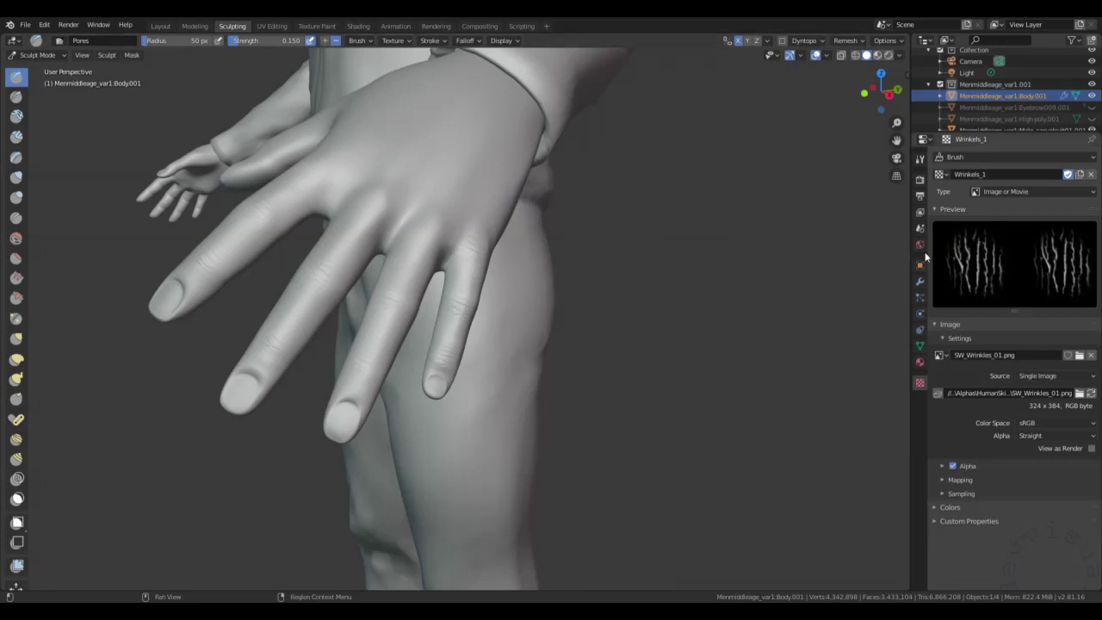
pyautogui.click(939, 174)
# Set the brush alpha to Veins_1 with the + (add) direction so it raises the surface
pyautogui.scroll(3, 1003, 241)
pyautogui.scroll(2, 1004, 241)
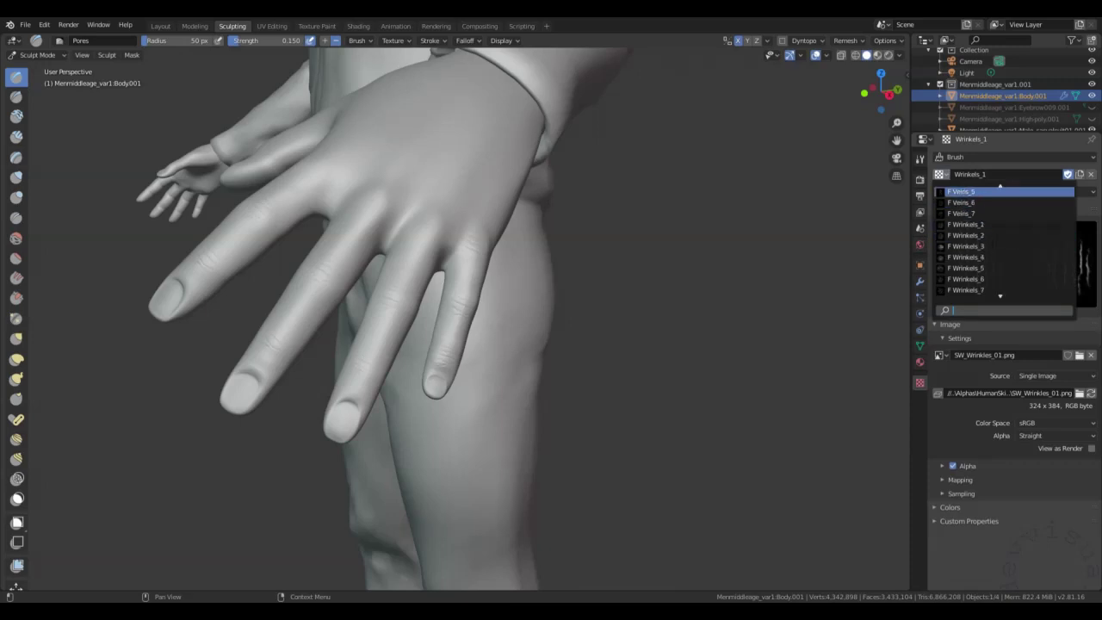
pyautogui.scroll(4, 992, 245)
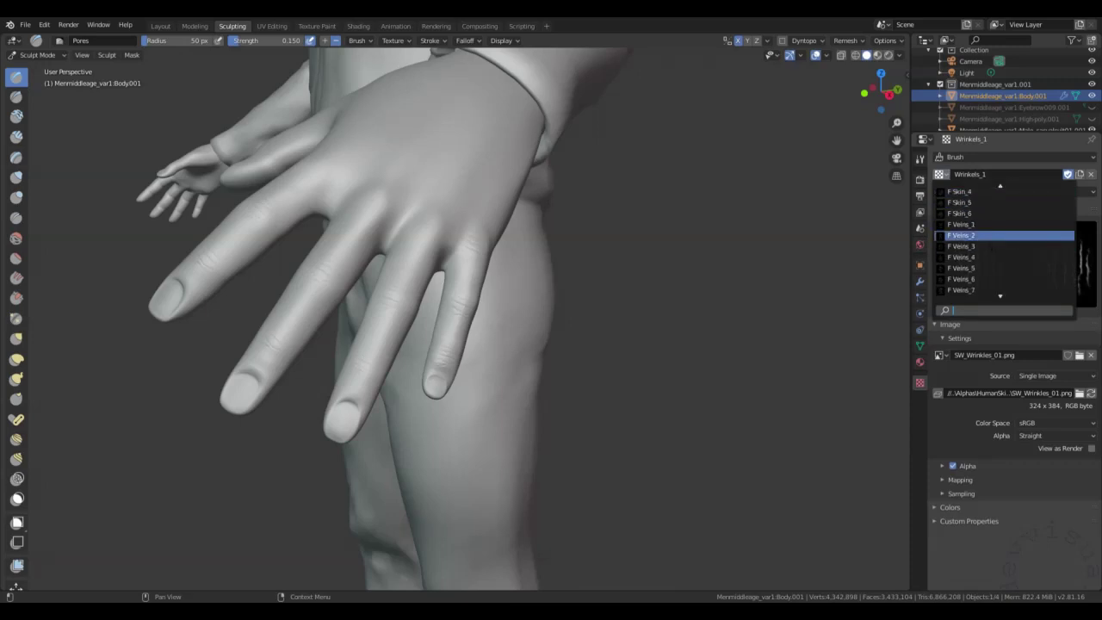
pyautogui.click(964, 224)
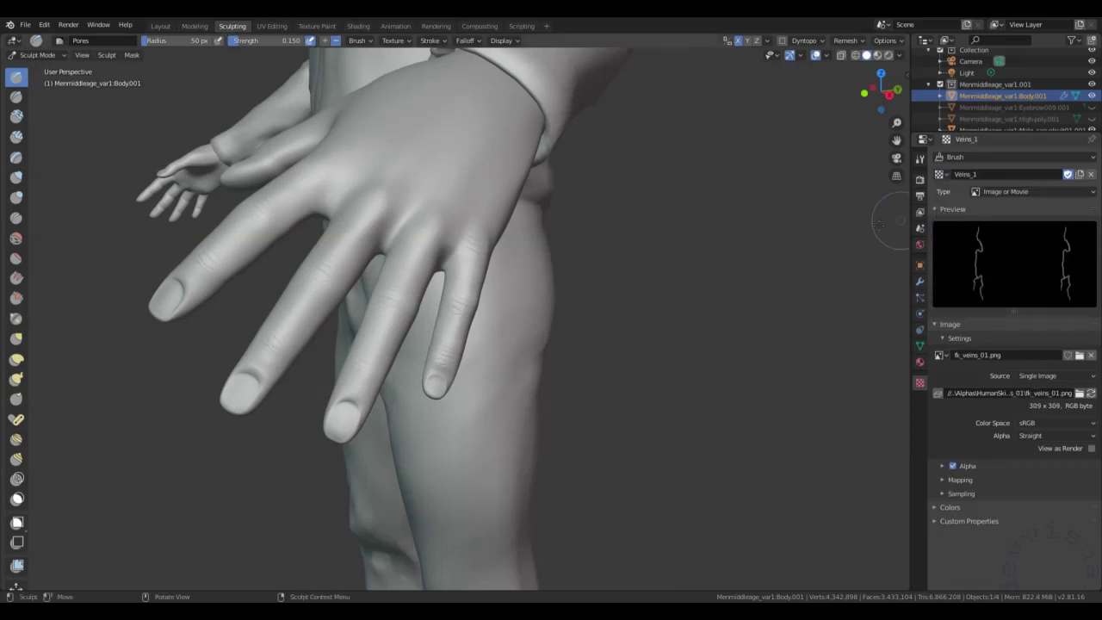
pyautogui.moveTo(505, 141)
pyautogui.mouseDown(button='middle')
pyautogui.moveTo(496, 158)
pyautogui.moveTo(462, 133)
pyautogui.mouseUp(button='middle')
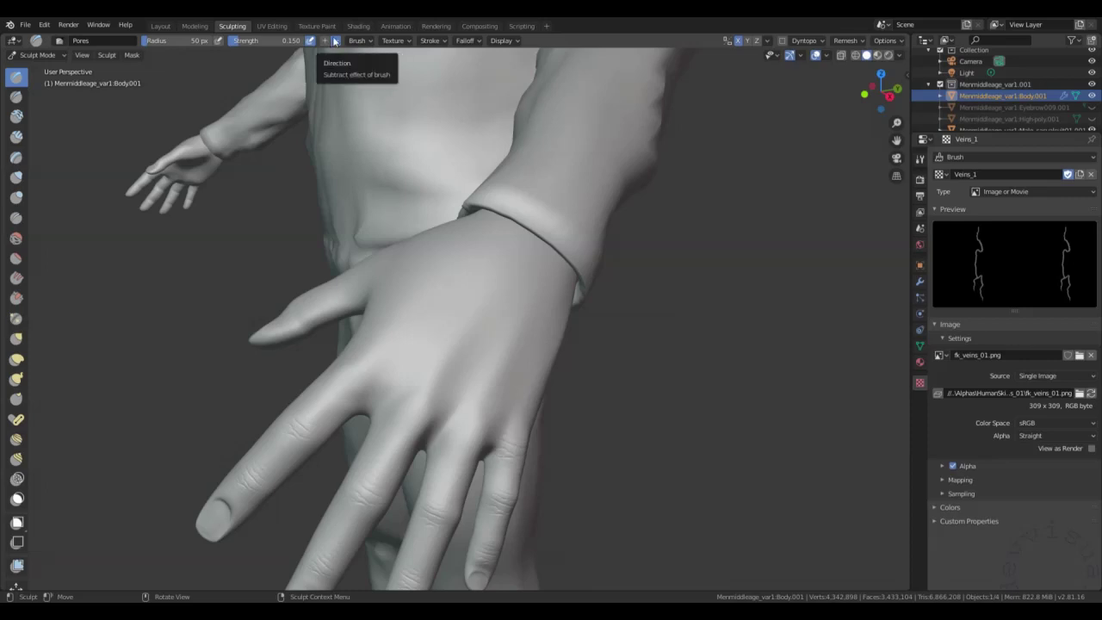
pyautogui.click(325, 41)
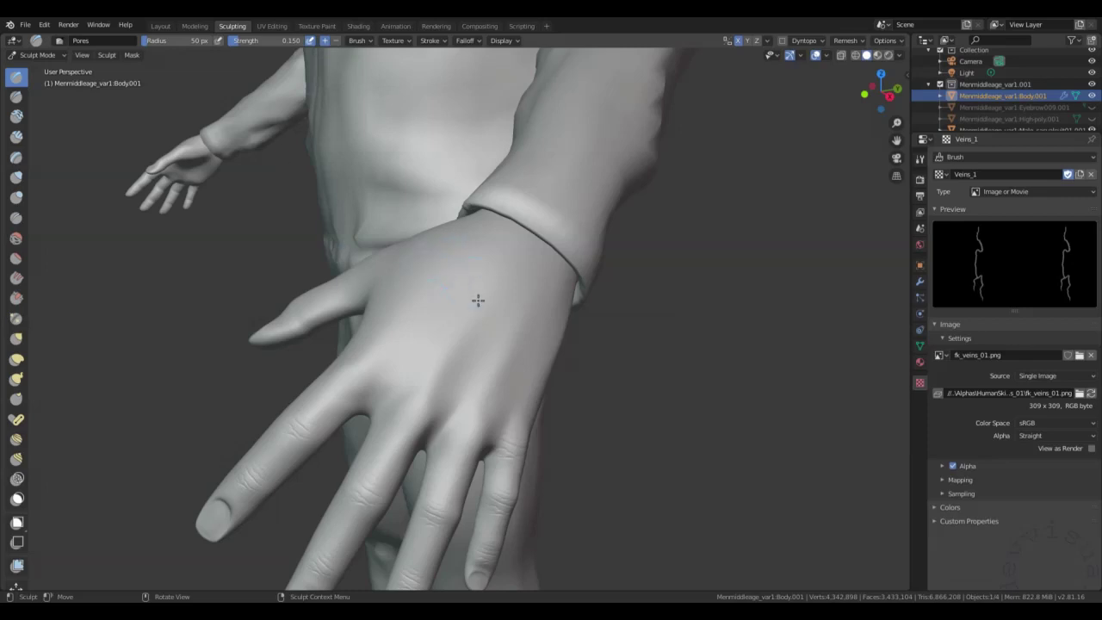
# Stamp a vein on the back of the hand, undo it, and stamp a new one
pyautogui.moveTo(488, 299); pyautogui.dragTo(504, 295)
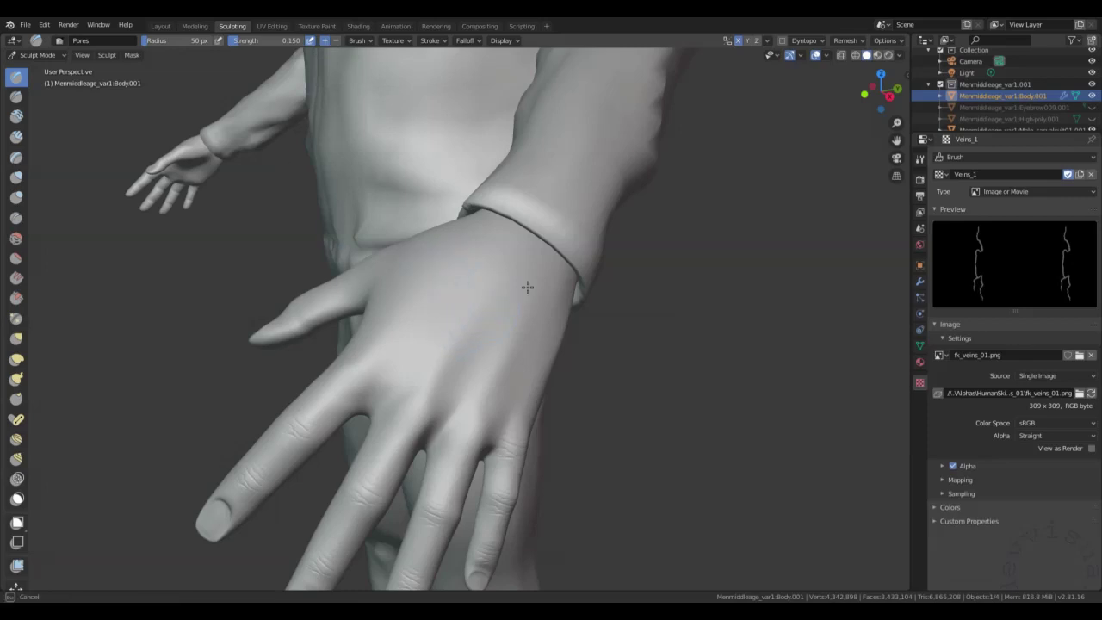
pyautogui.moveTo(567, 264)
pyautogui.mouseDown()
pyautogui.moveTo(393, 386)
pyautogui.moveTo(421, 361)
pyautogui.mouseUp()
pyautogui.moveTo(421, 362); pyautogui.dragTo(532, 263, button='middle')
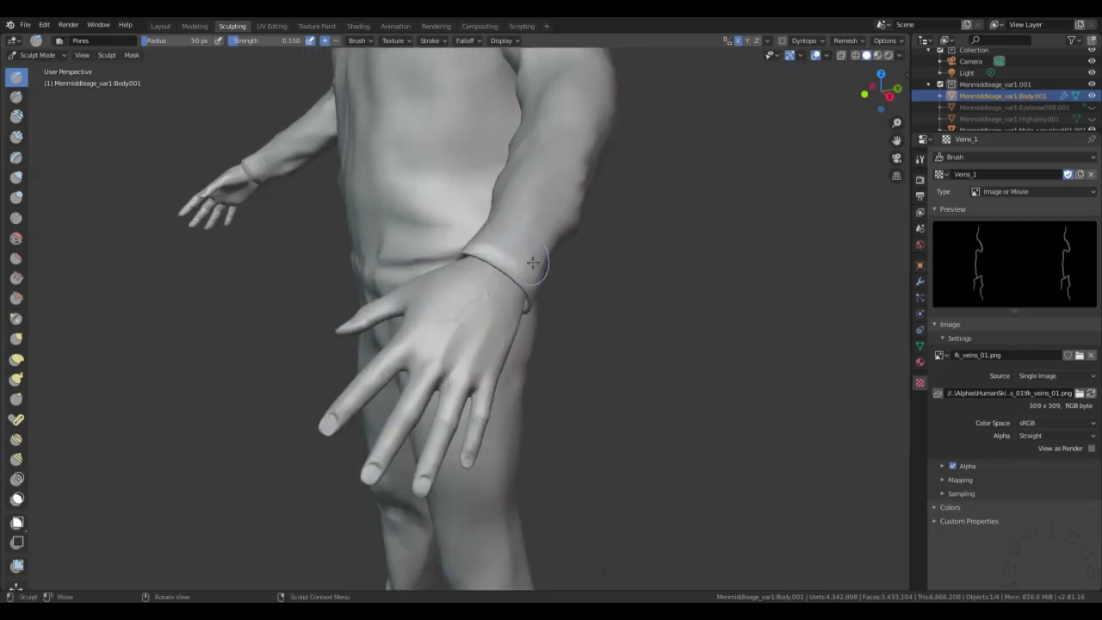
pyautogui.scroll(3, 533, 263)
pyautogui.hotkey('ctrl', 'z')
pyautogui.moveTo(474, 327)
pyautogui.mouseDown()
pyautogui.moveTo(534, 329)
pyautogui.moveTo(395, 401)
pyautogui.mouseUp()
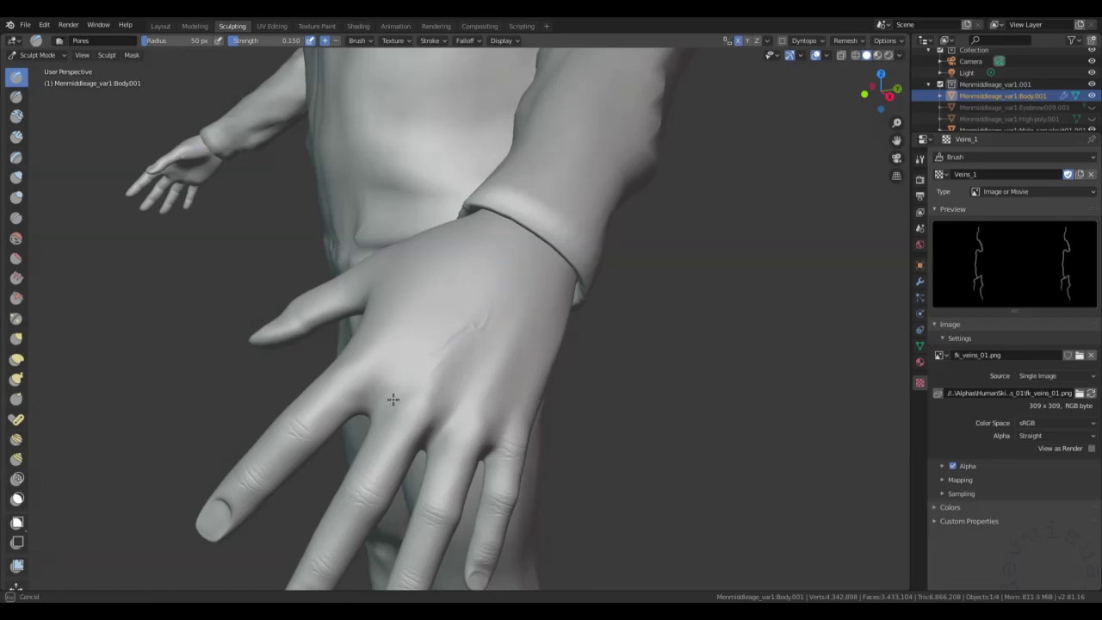
pyautogui.moveTo(390, 398); pyautogui.dragTo(392, 397)
# Add a vein band around the wrist
pyautogui.scroll(-3, 568, 271)
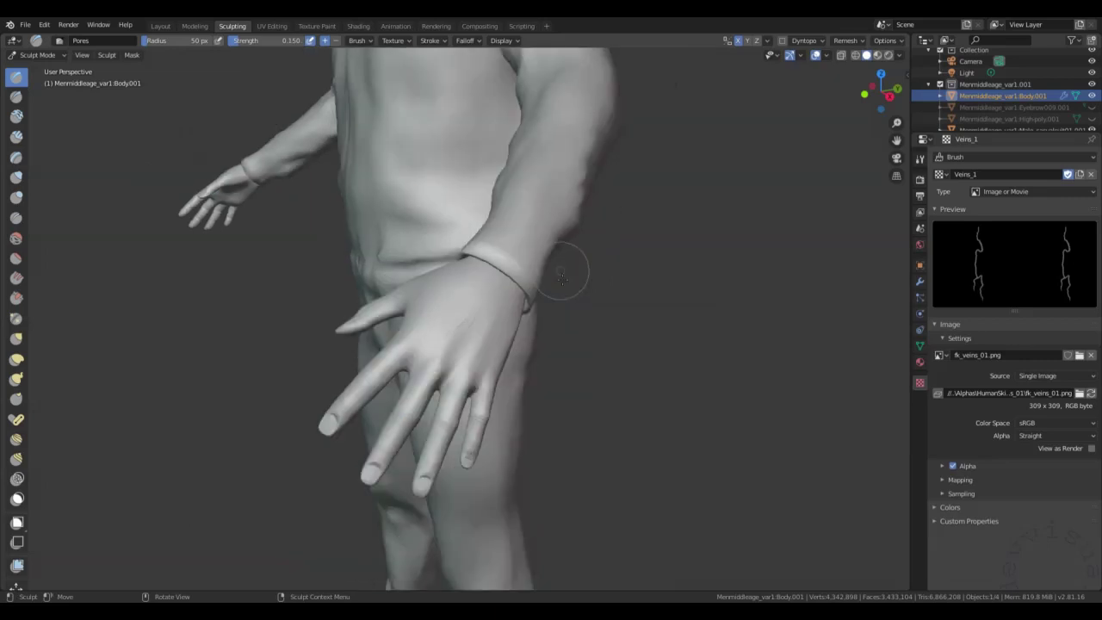
pyautogui.scroll(3, 555, 280)
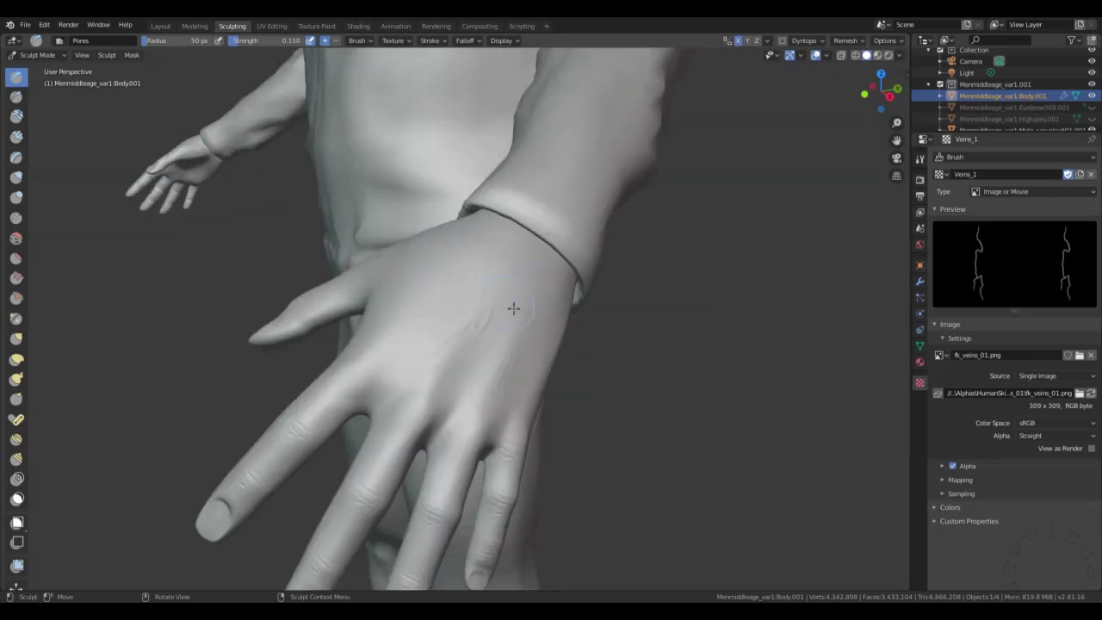
pyautogui.scroll(-3, 513, 307)
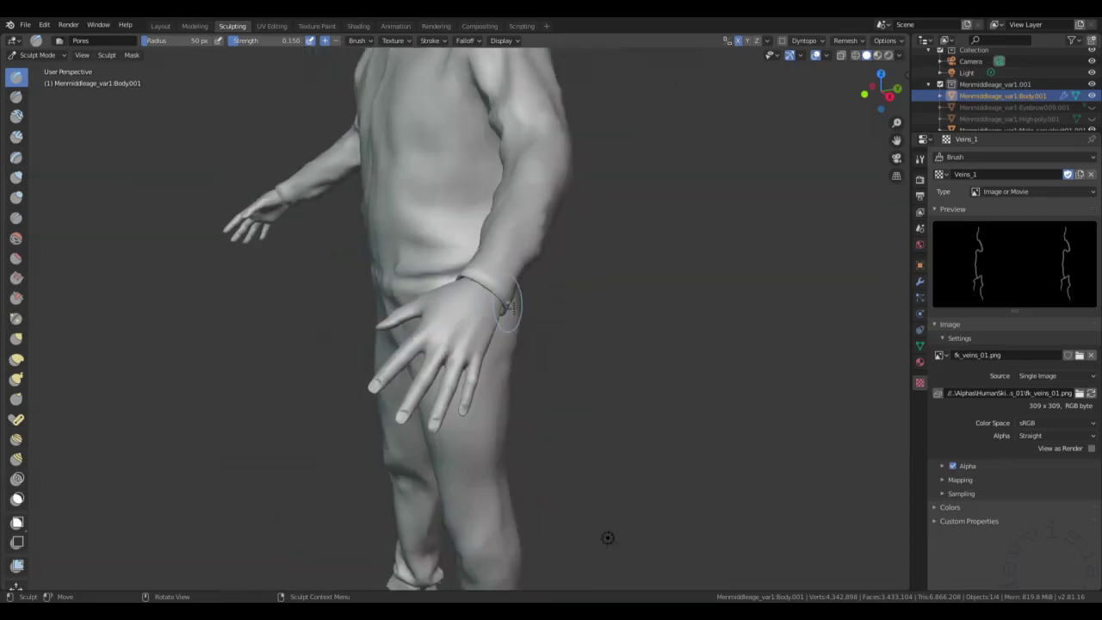
pyautogui.moveTo(509, 307); pyautogui.dragTo(479, 294)
pyautogui.moveTo(478, 297); pyautogui.dragTo(536, 186, button='middle')
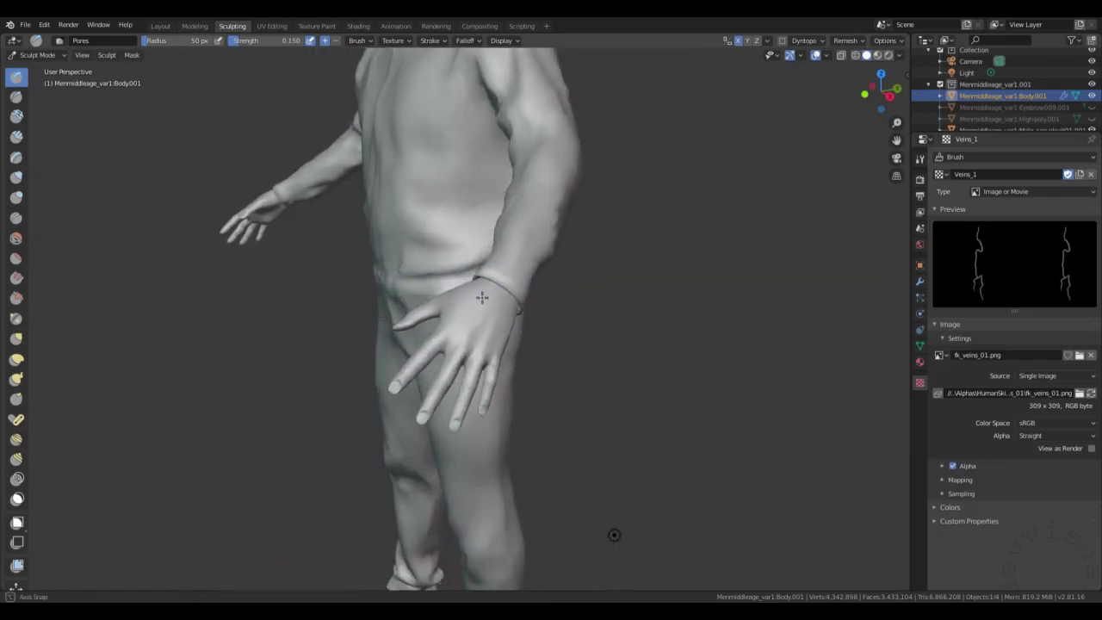
pyautogui.scroll(-4, 532, 258)
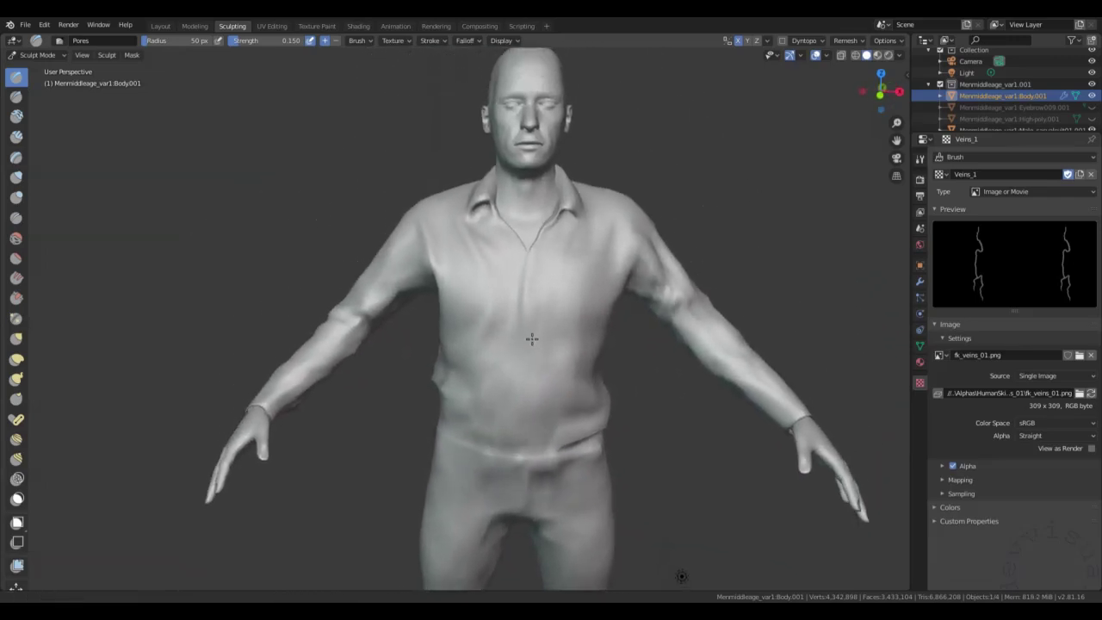
pyautogui.scroll(2, 566, 181)
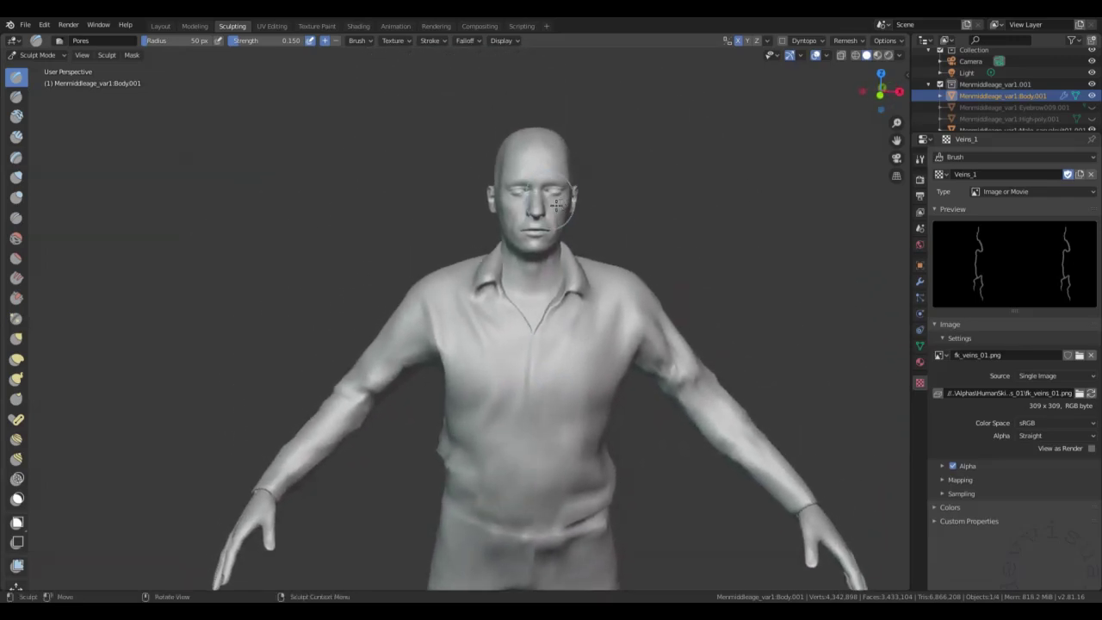
pyautogui.scroll(3, 565, 173)
pyautogui.moveTo(591, 184)
pyautogui.keyDown('shift'); pyautogui.mouseDown(button='middle')
pyautogui.moveTo(526, 232)
pyautogui.moveTo(534, 210)
pyautogui.mouseUp(button='middle'); pyautogui.keyUp('shift')
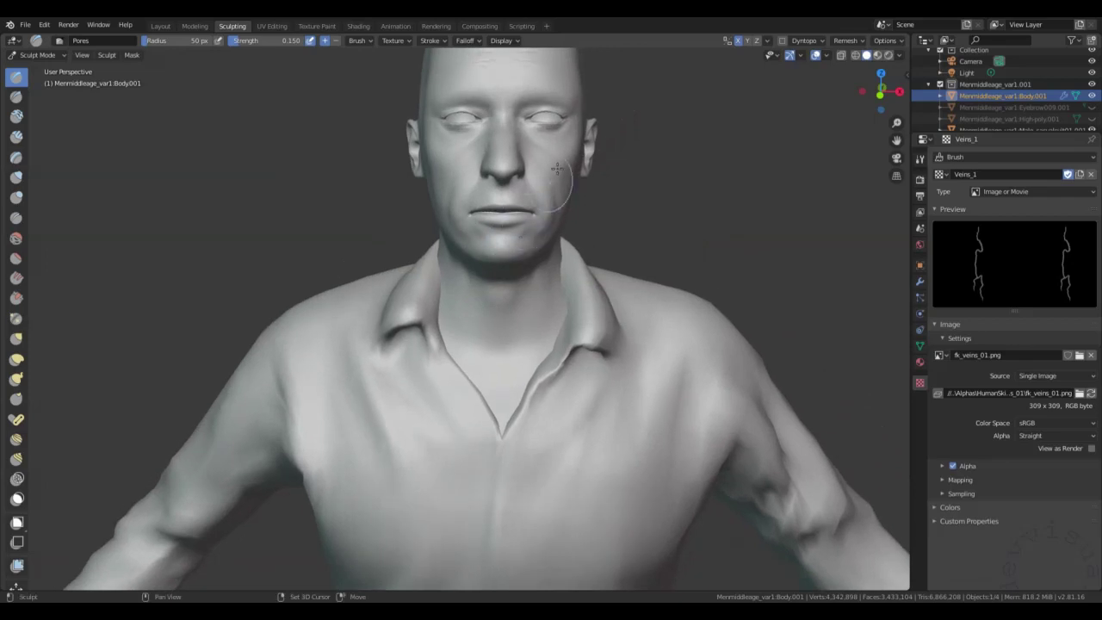
pyautogui.scroll(2, 534, 211)
pyautogui.keyDown('shift'); pyautogui.moveTo(528, 116); pyautogui.dragTo(535, 214, button='middle'); pyautogui.keyUp('shift')
pyautogui.scroll(5, 498, 230)
pyautogui.scroll(-5, 498, 230)
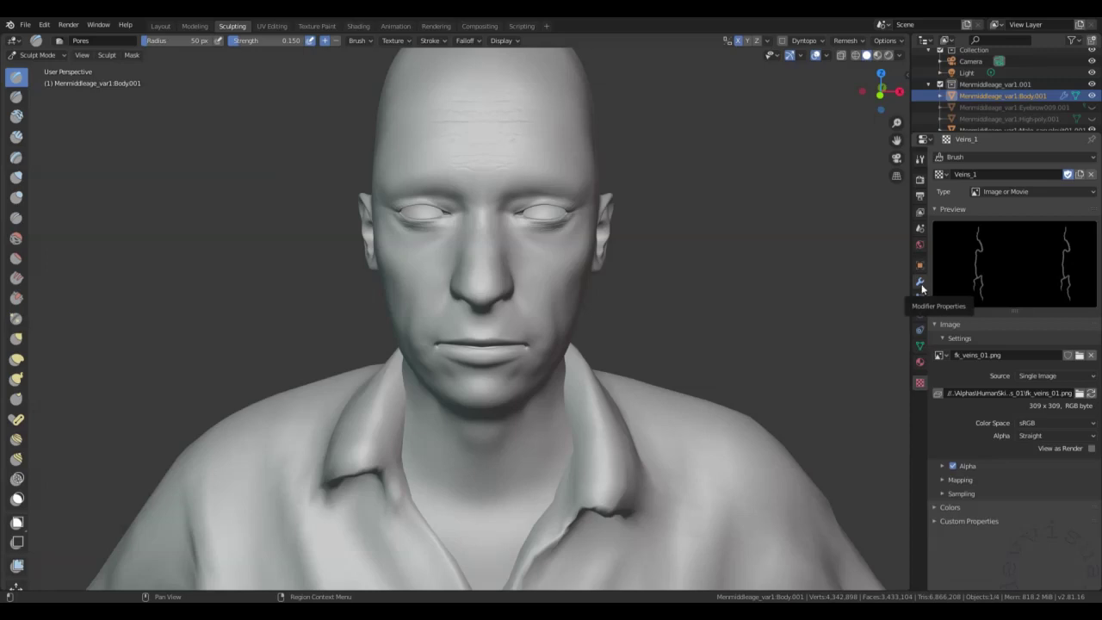
# Set the Multires Preview level to 0 in the body's modifier settings, leaving render at 4
pyautogui.scroll(10, 654, 253)
pyautogui.scroll(-10, 606, 258)
pyautogui.moveTo(622, 278); pyautogui.dragTo(552, 255, button='middle')
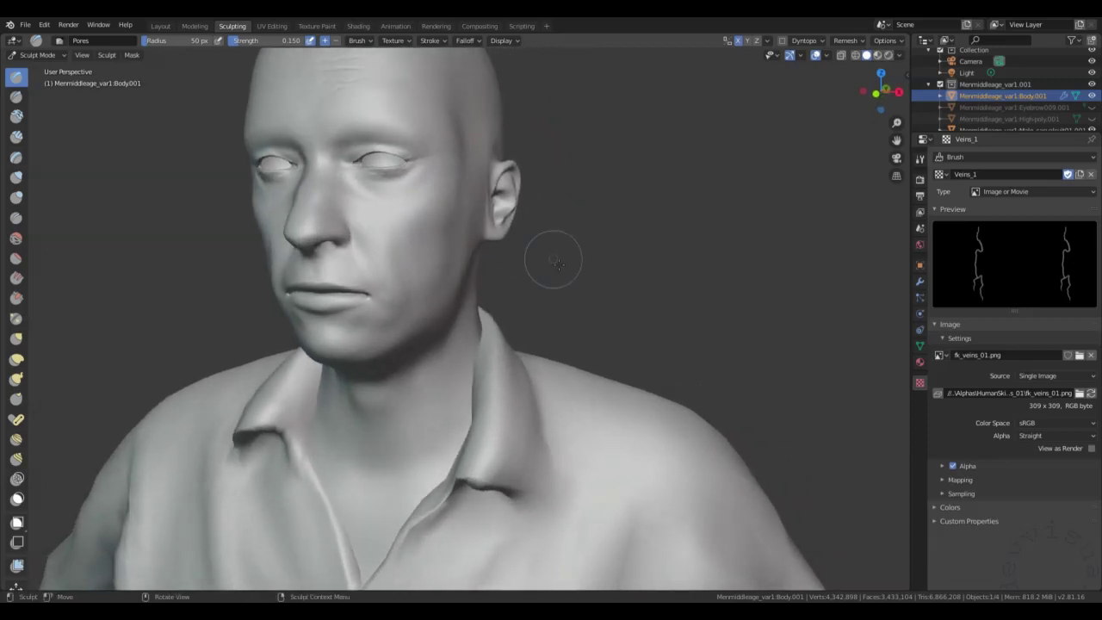
pyautogui.moveTo(515, 252); pyautogui.dragTo(603, 257, button='middle')
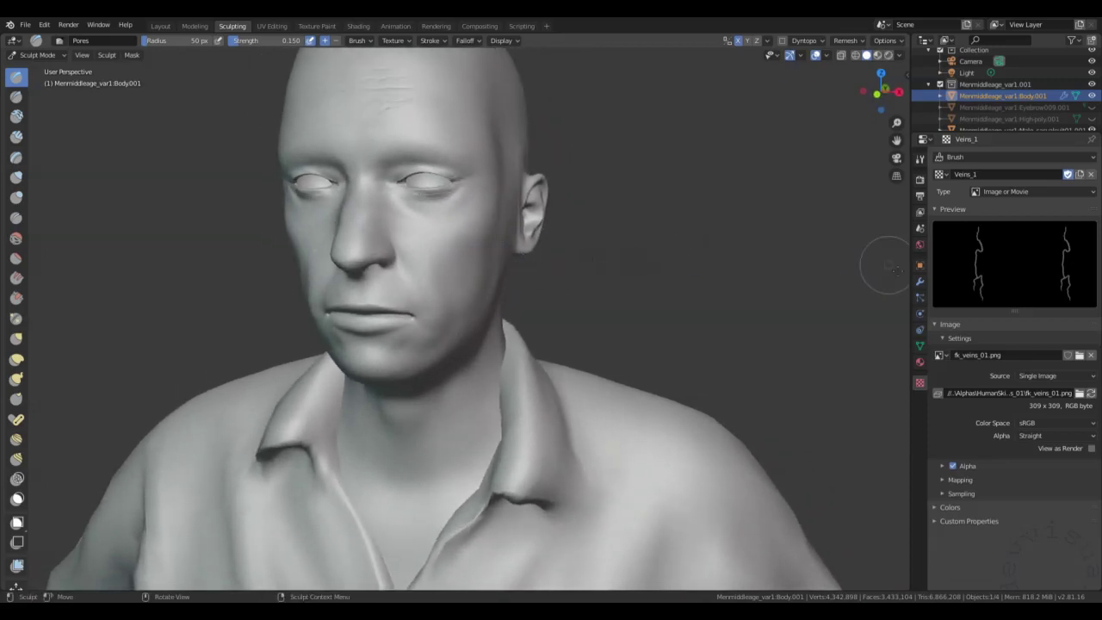
pyautogui.click(920, 281)
pyautogui.click(943, 220)
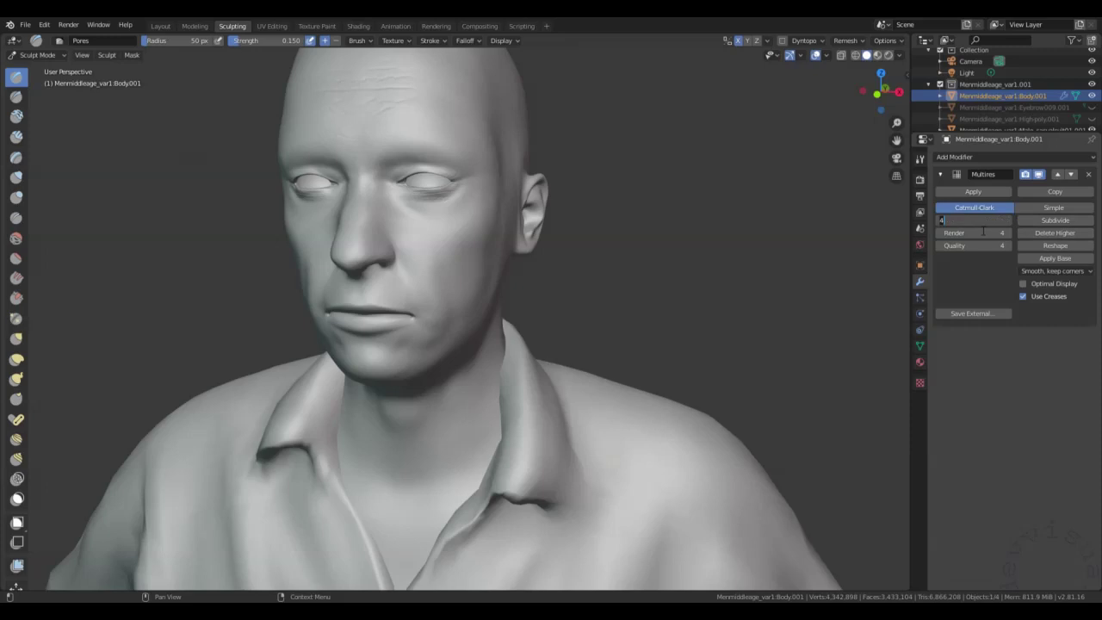
pyautogui.write('4')
pyautogui.press('BackSpace')
pyautogui.write('0')
pyautogui.press('Return')
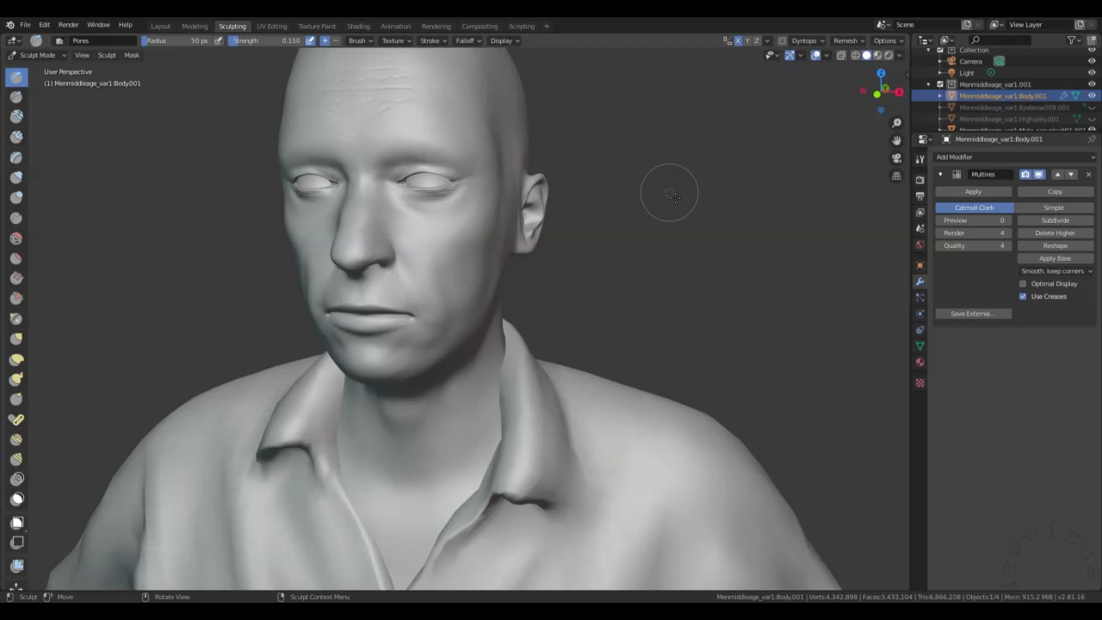
pyautogui.click(274, 25)
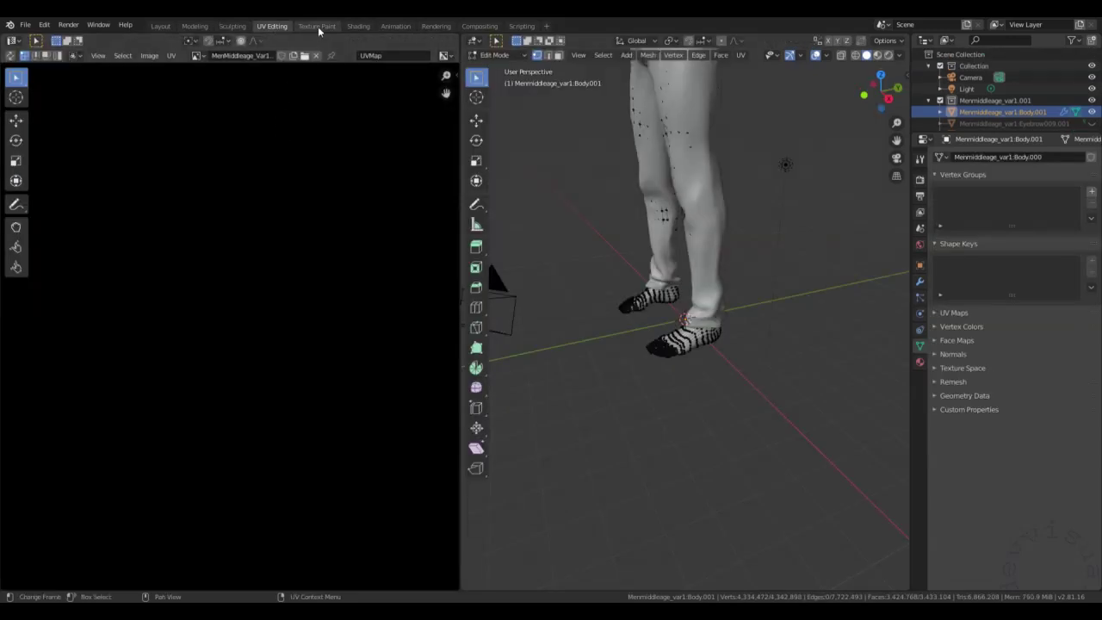
# In Shading, place the MenMiddleage_Var1_NRM image node beside the Normal Map node and make it active
pyautogui.click(358, 27)
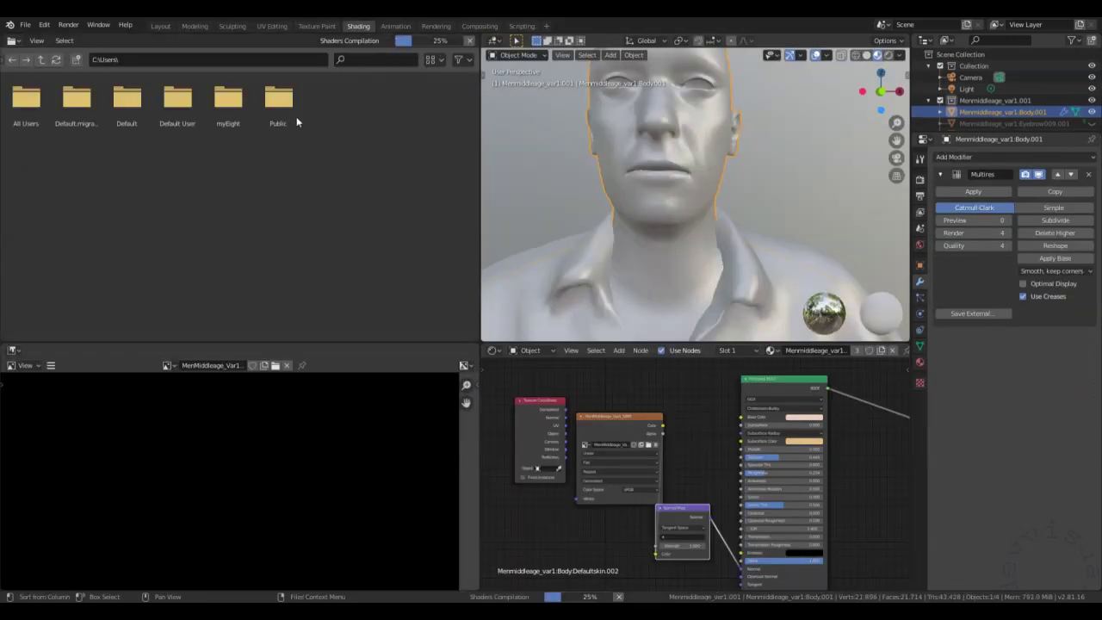
pyautogui.scroll(-3, 320, 443)
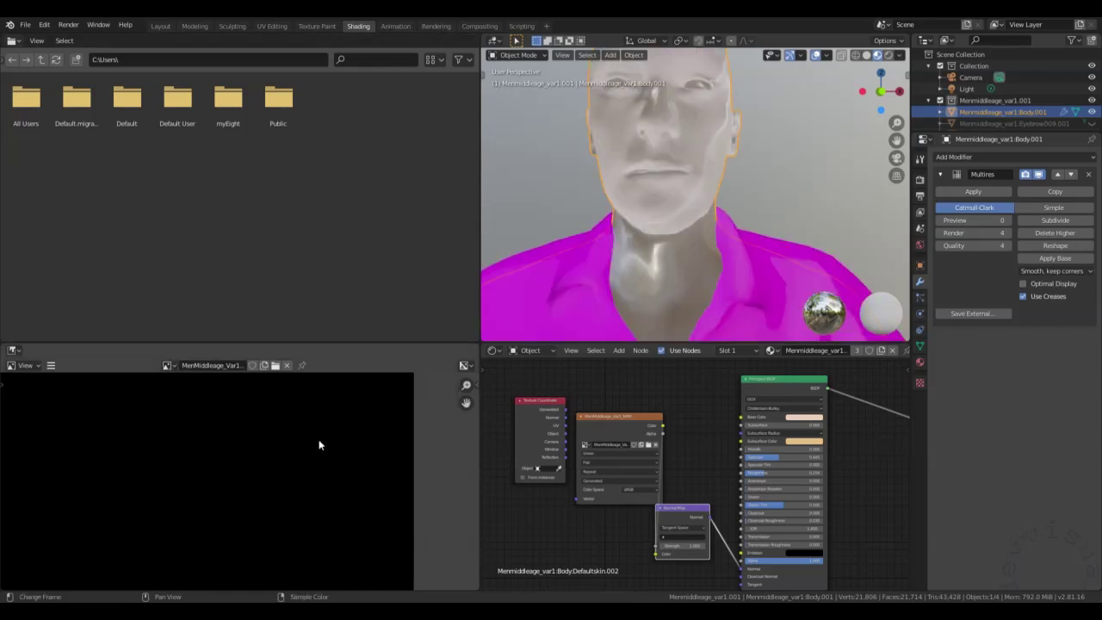
pyautogui.scroll(-1, 293, 453)
pyautogui.moveTo(280, 450); pyautogui.dragTo(297, 443, button='middle')
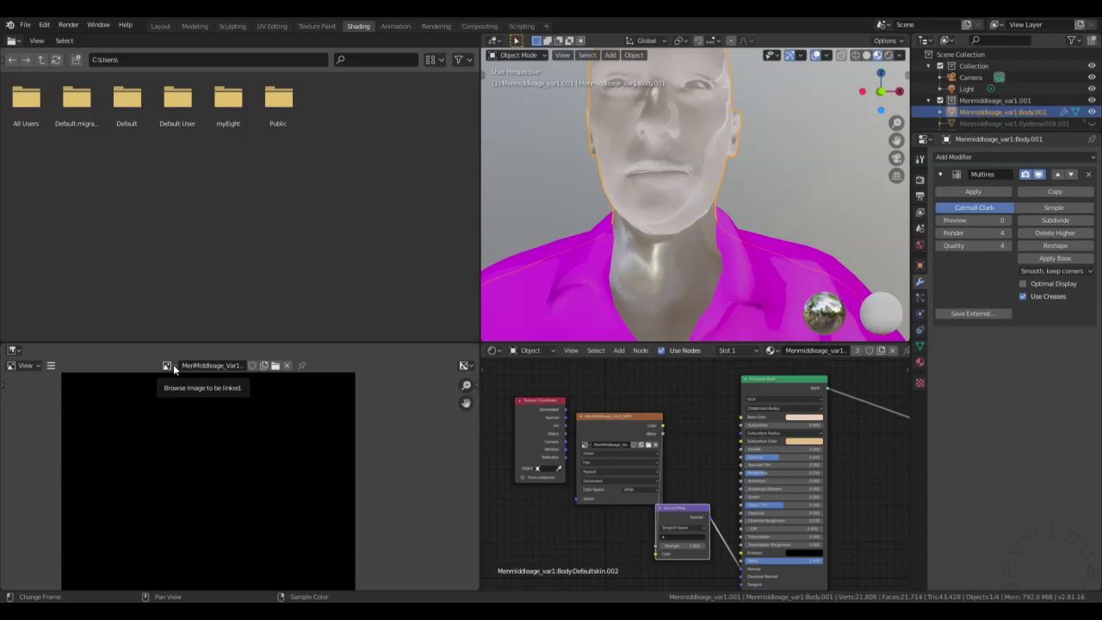
pyautogui.moveTo(620, 422); pyautogui.dragTo(615, 390)
pyautogui.moveTo(678, 505); pyautogui.dragTo(702, 424)
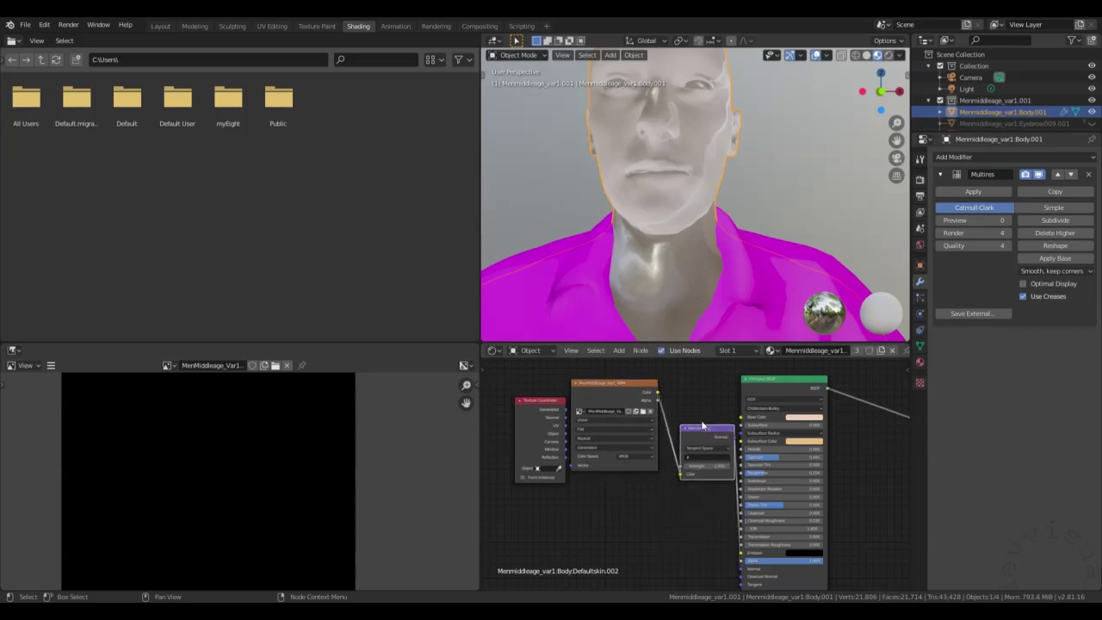
pyautogui.moveTo(594, 381); pyautogui.dragTo(594, 397)
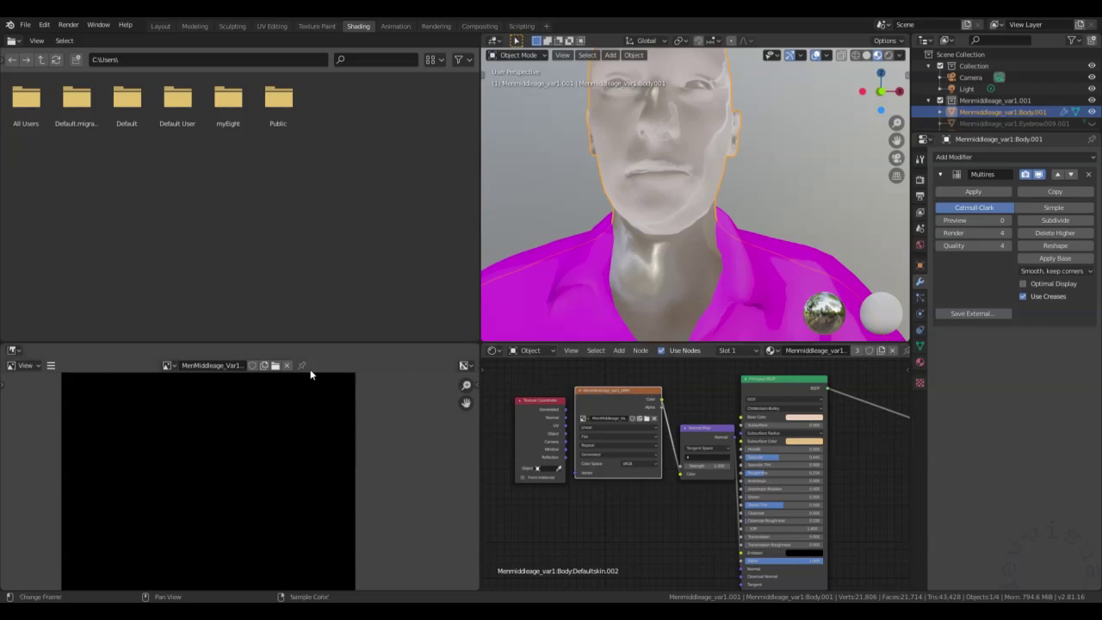
pyautogui.click(920, 180)
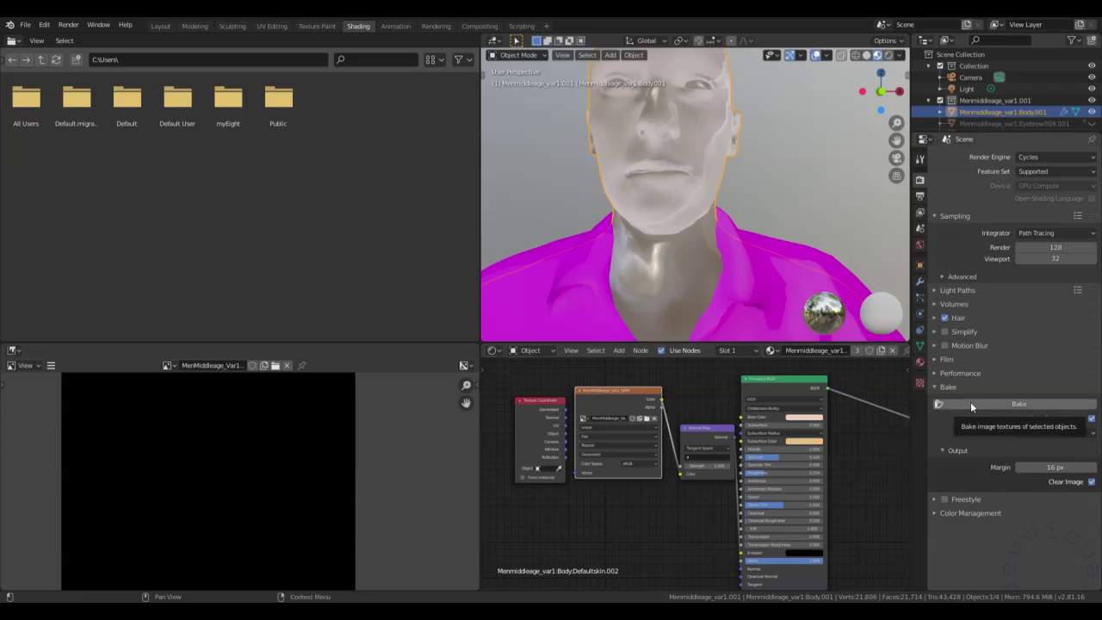
# Bake the Multires detail as Normals into MenMiddleage_Var1_NRM and zoom into the result
pyautogui.click(971, 401)
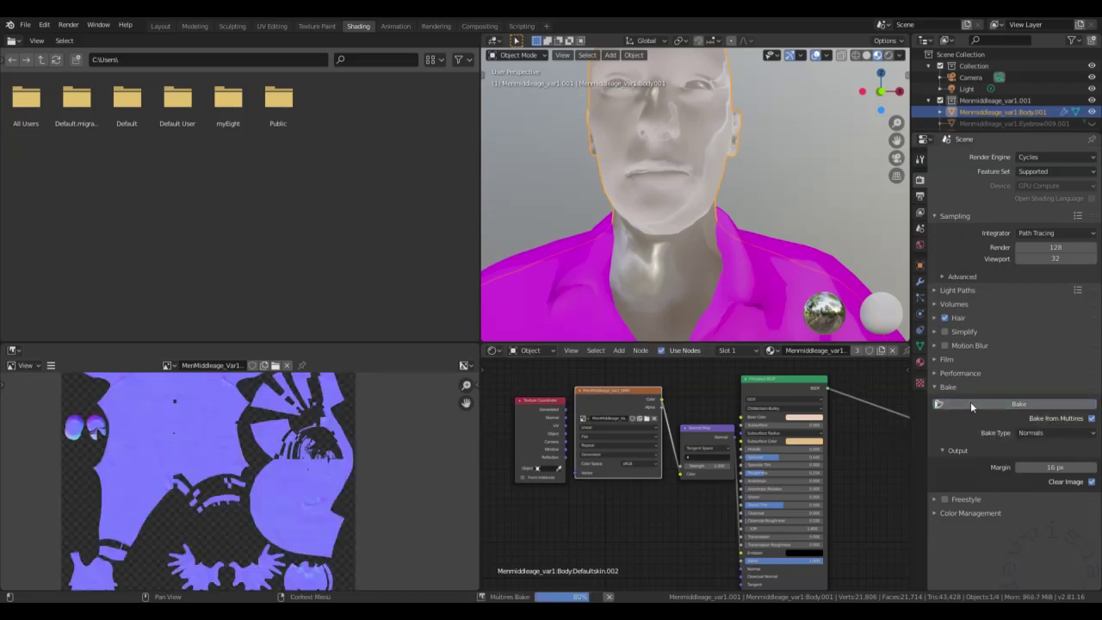
pyautogui.scroll(1, 305, 466)
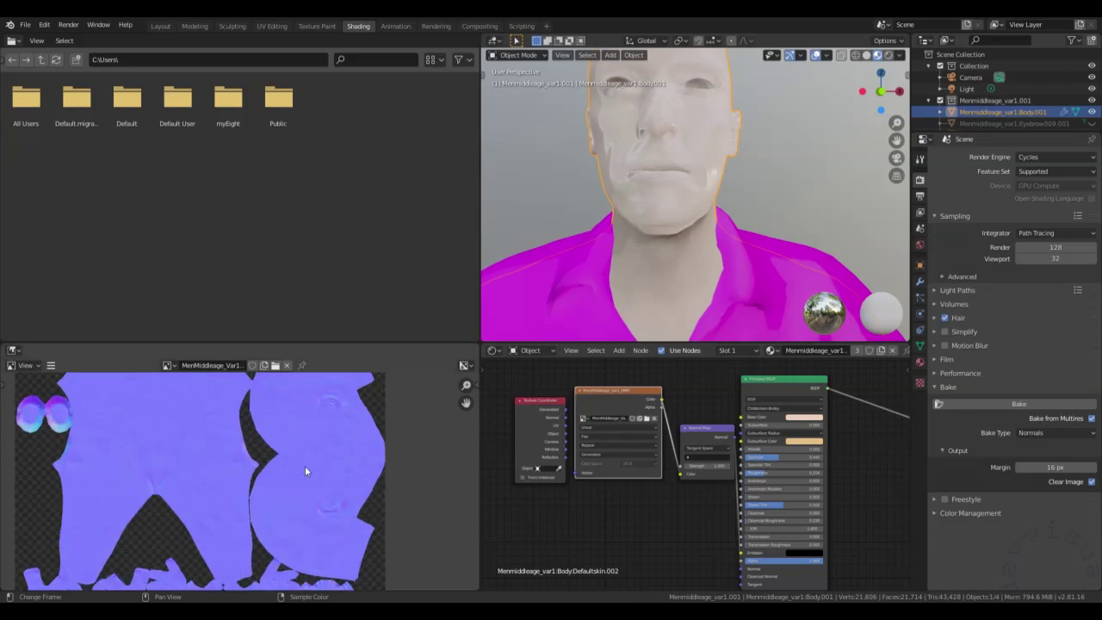
pyautogui.scroll(1, 305, 465)
pyautogui.scroll(1, 252, 469)
pyautogui.scroll(1, 272, 462)
pyautogui.scroll(1, 272, 463)
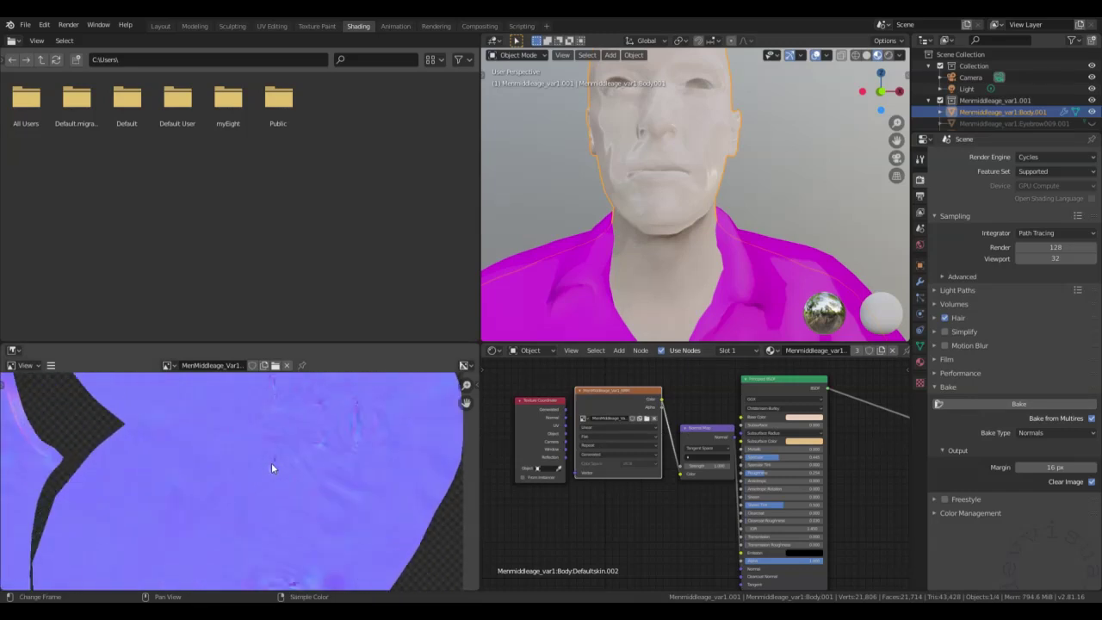
# Pan and zoom around the baked normal map to inspect the skin detail
pyautogui.moveTo(272, 463)
pyautogui.mouseDown(button='middle')
pyautogui.moveTo(213, 497)
pyautogui.moveTo(330, 468)
pyautogui.moveTo(282, 460)
pyautogui.mouseUp(button='middle')
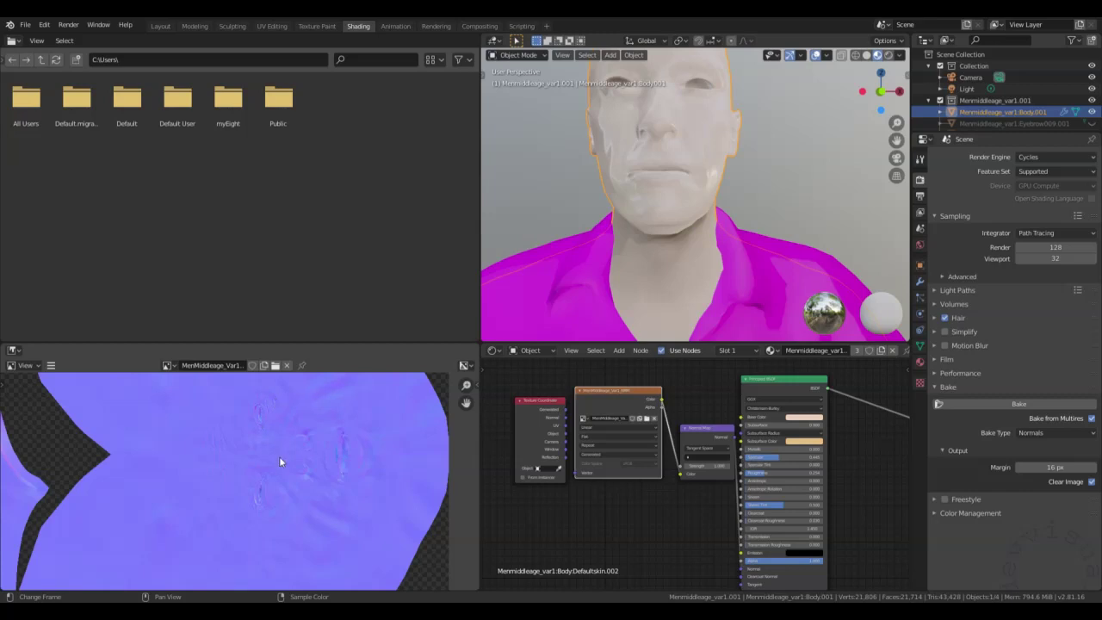
pyautogui.scroll(2, 313, 460)
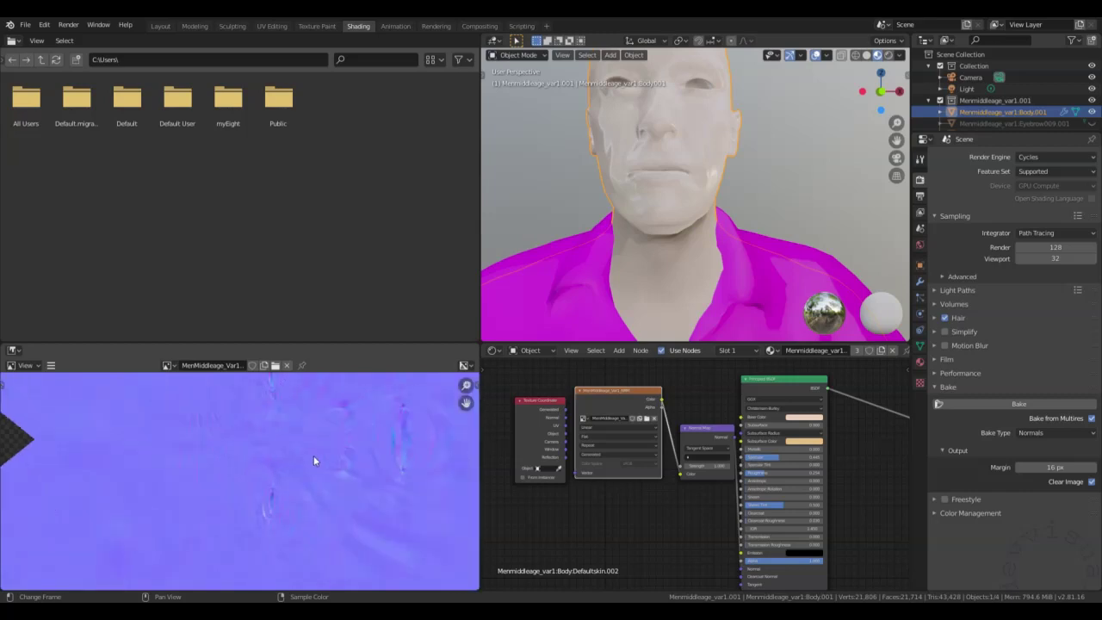
pyautogui.scroll(1, 314, 460)
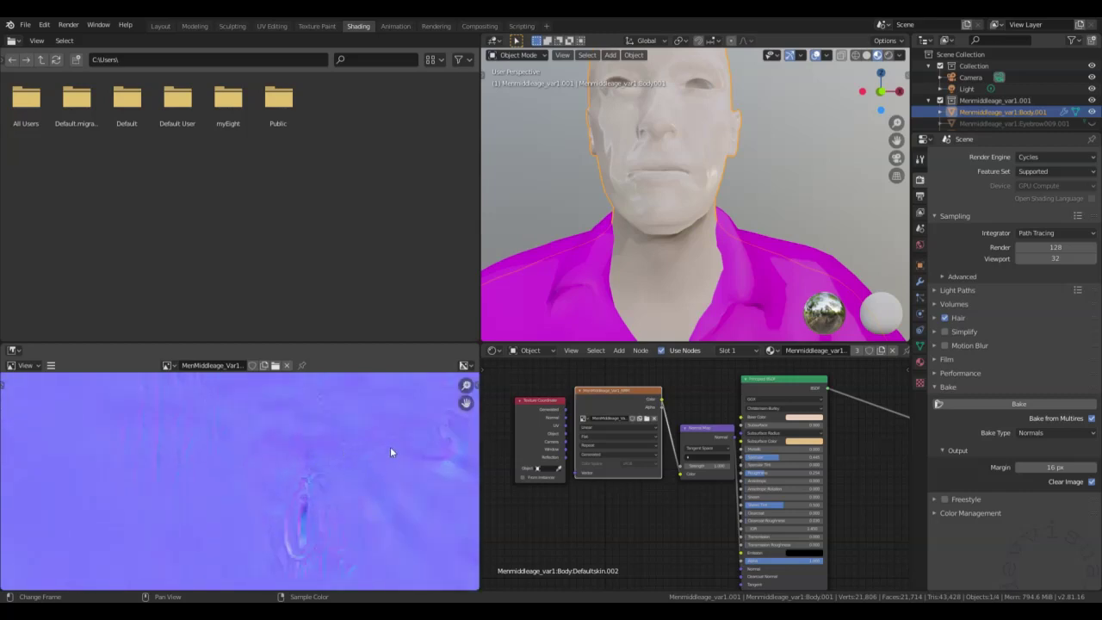
pyautogui.moveTo(355, 462)
pyautogui.mouseDown(button='middle')
pyautogui.moveTo(363, 401)
pyautogui.moveTo(373, 411)
pyautogui.moveTo(313, 439)
pyautogui.moveTo(328, 415)
pyautogui.mouseUp(button='middle')
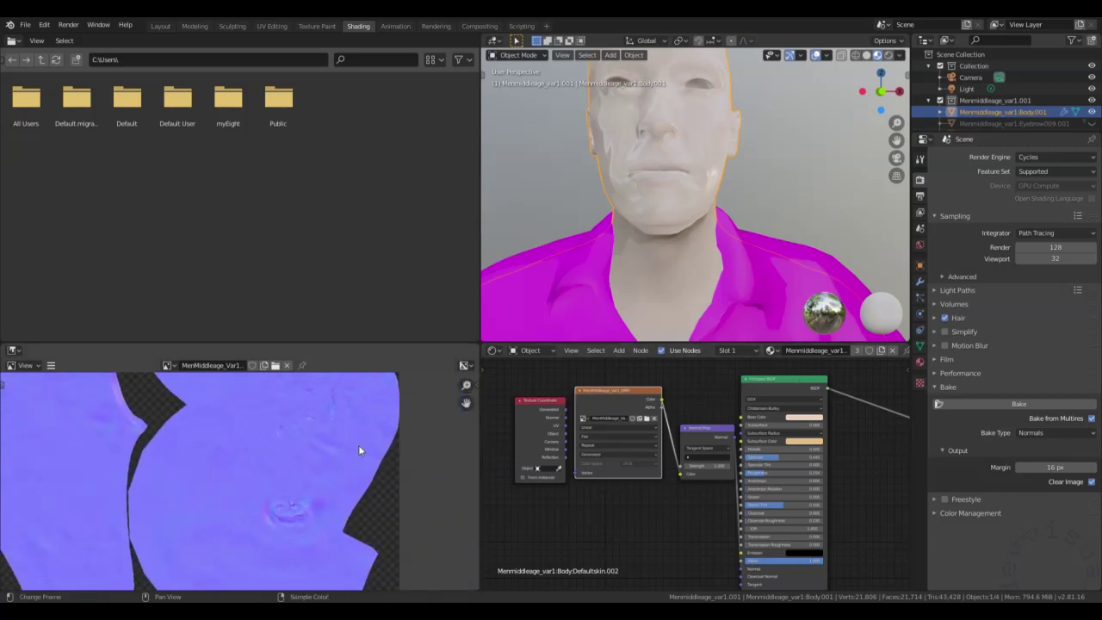
pyautogui.scroll(2, 338, 446)
pyautogui.moveTo(329, 445)
pyautogui.mouseDown(button='middle')
pyautogui.moveTo(330, 465)
pyautogui.moveTo(271, 511)
pyautogui.moveTo(270, 492)
pyautogui.moveTo(317, 483)
pyautogui.moveTo(310, 502)
pyautogui.mouseUp(button='middle')
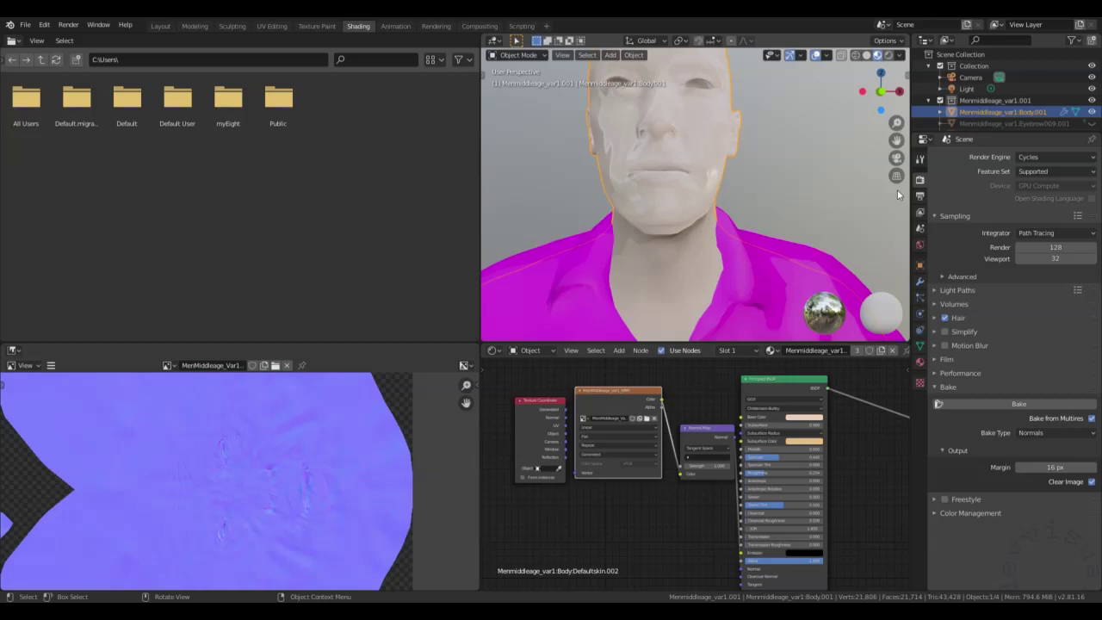
pyautogui.scroll(-3, 769, 170)
pyautogui.moveTo(768, 170)
pyautogui.mouseDown(button='middle')
pyautogui.moveTo(746, 177)
pyautogui.moveTo(749, 201)
pyautogui.mouseUp(button='middle')
pyautogui.scroll(3, 755, 197)
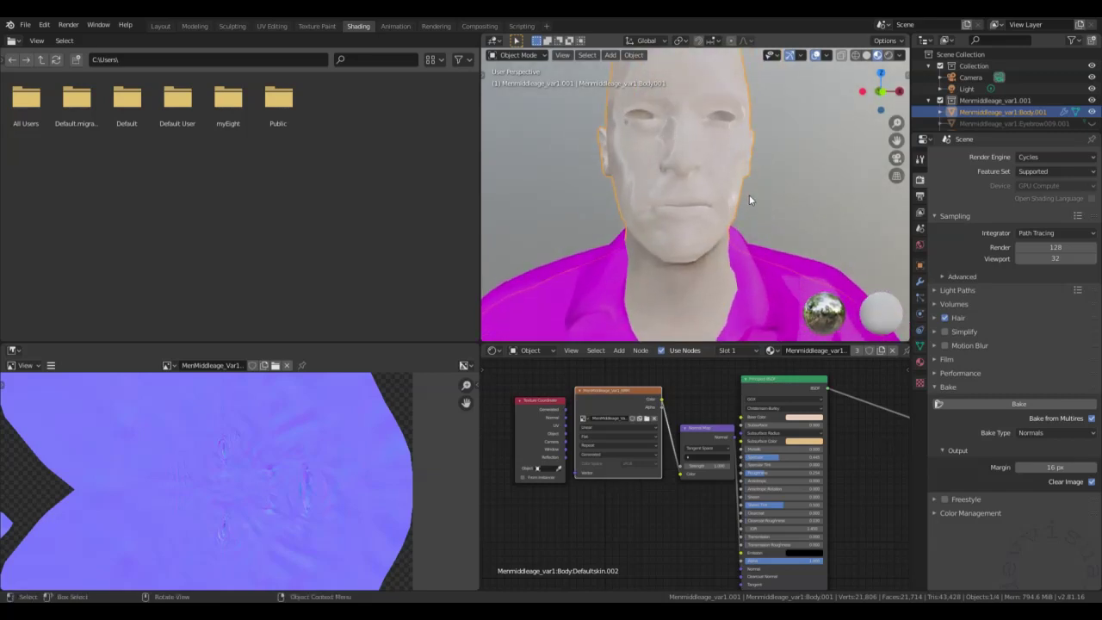
pyautogui.scroll(-2, 770, 176)
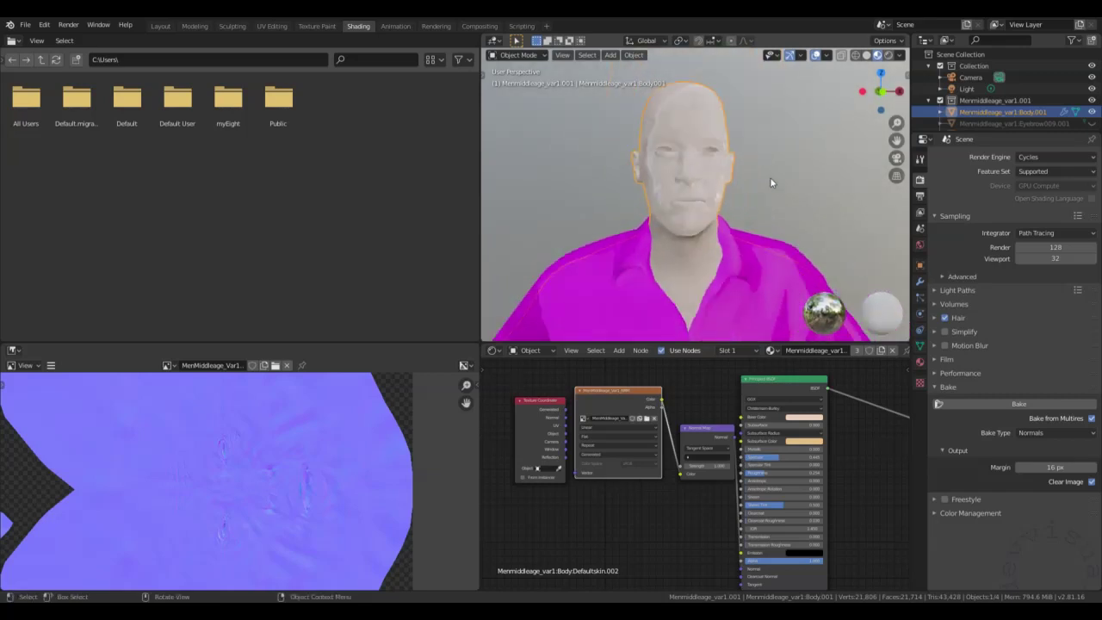